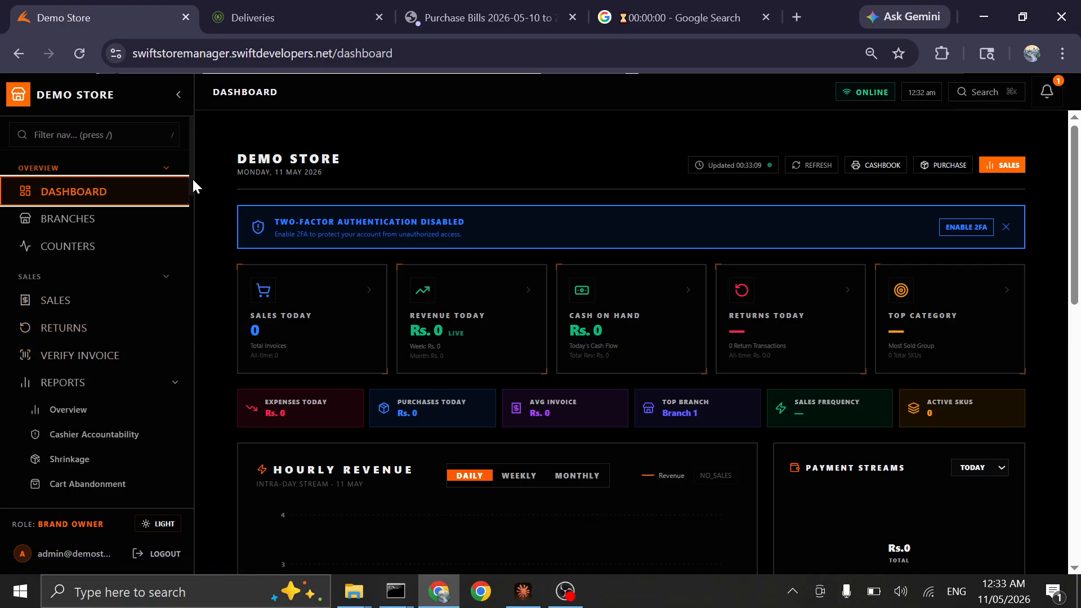
Open the Items & Stock catalog and start adding a new item
{"action": "left_click_drag", "start_coordinate": [191, 178], "coordinate": [201, 237]}
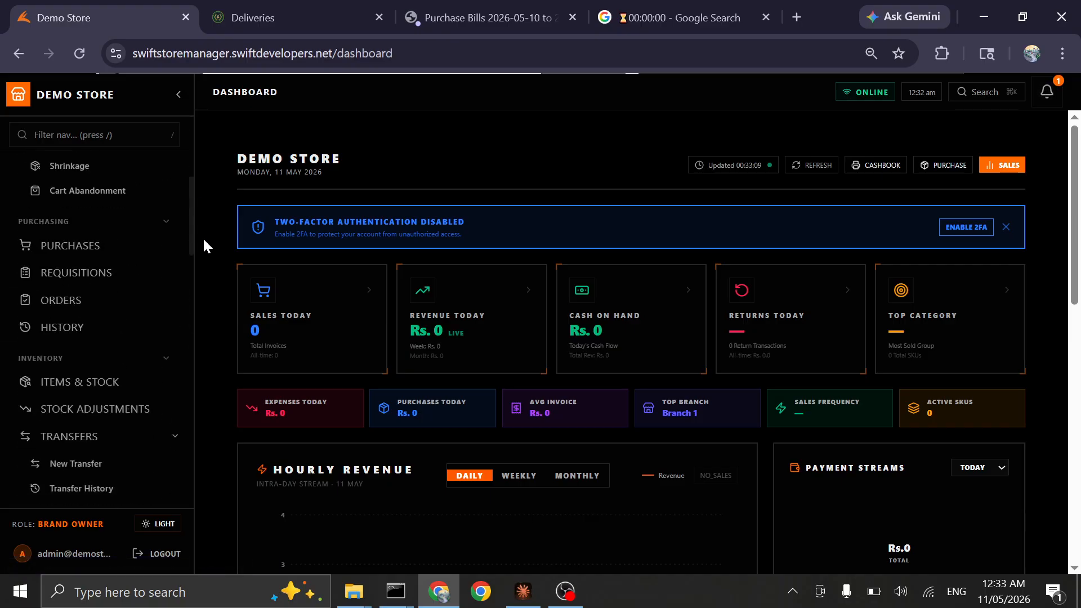
{"action": "left_click", "coordinate": [99, 388]}
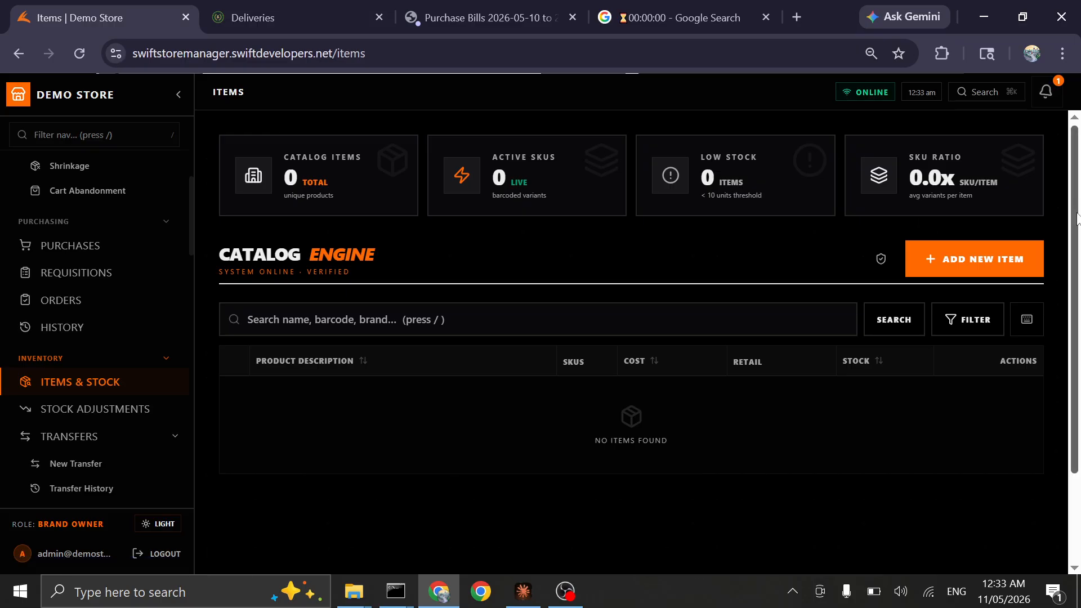
{"action": "scroll", "coordinate": [1072, 282], "scroll_direction": "down", "scroll_amount": 2}
{"action": "scroll", "coordinate": [1059, 222], "scroll_direction": "up", "scroll_amount": 2}
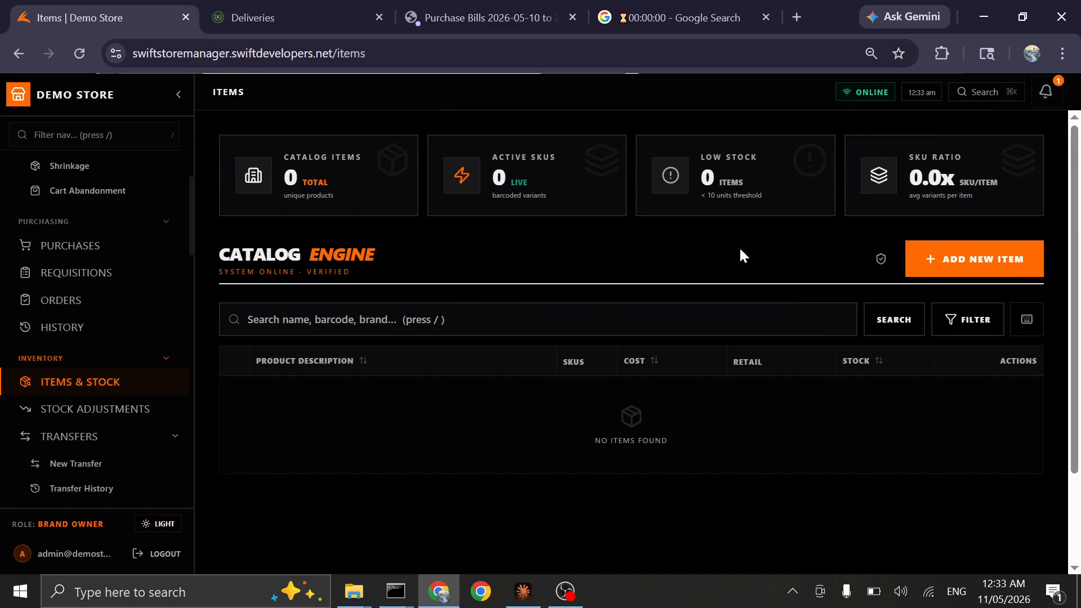
{"action": "left_click", "coordinate": [1002, 253]}
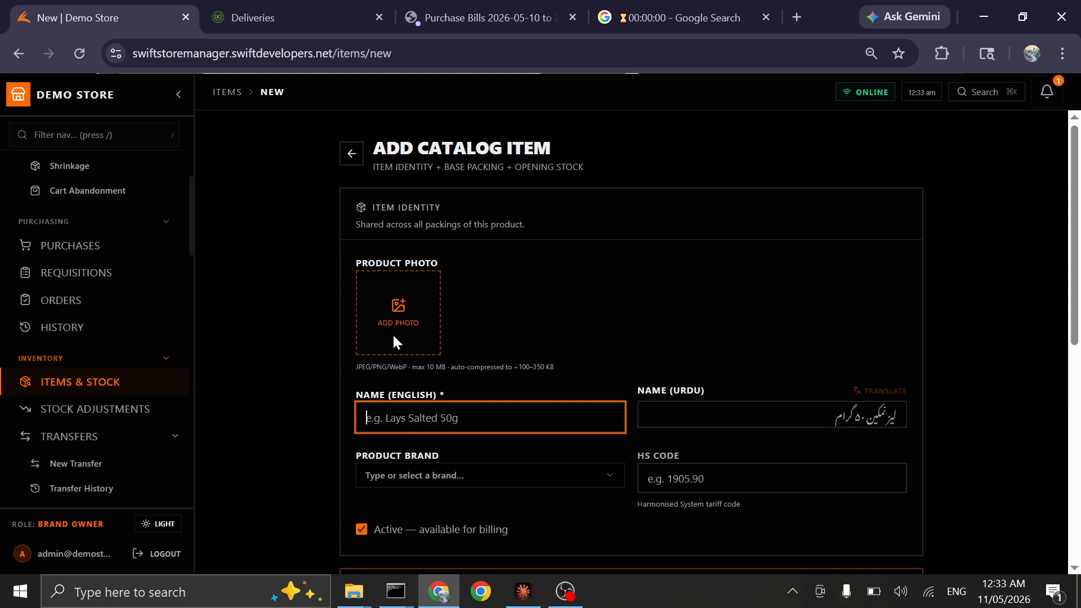
Enter "Next Cola 1.5 Ltr" as the English name of the new catalog item
{"action": "type", "text": "Next Co"}
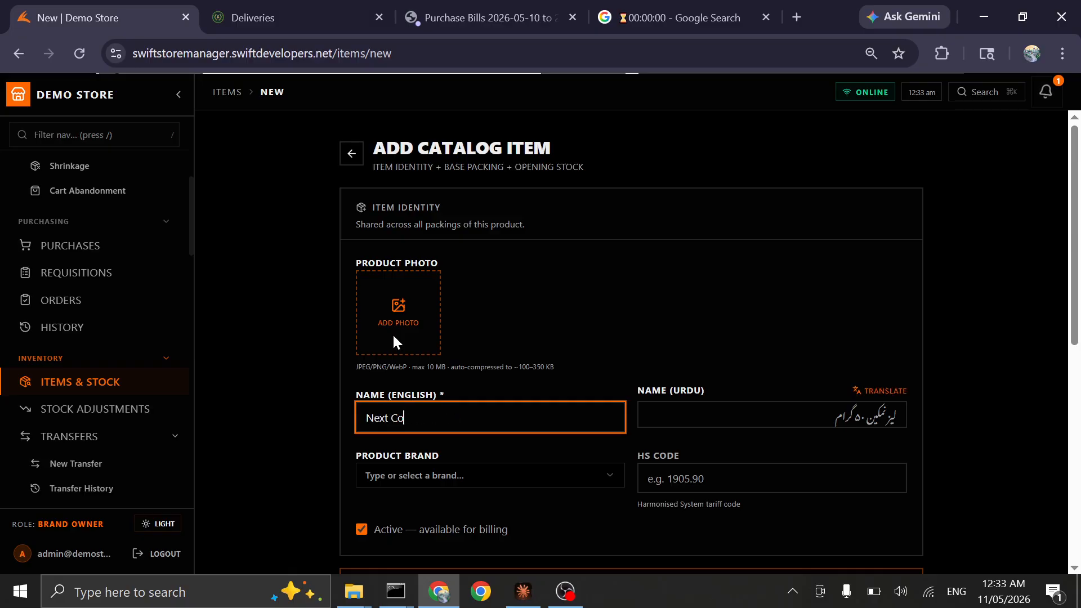
{"action": "type", "text": "la 1.5 Ltr"}
{"action": "key", "text": "Tab"}
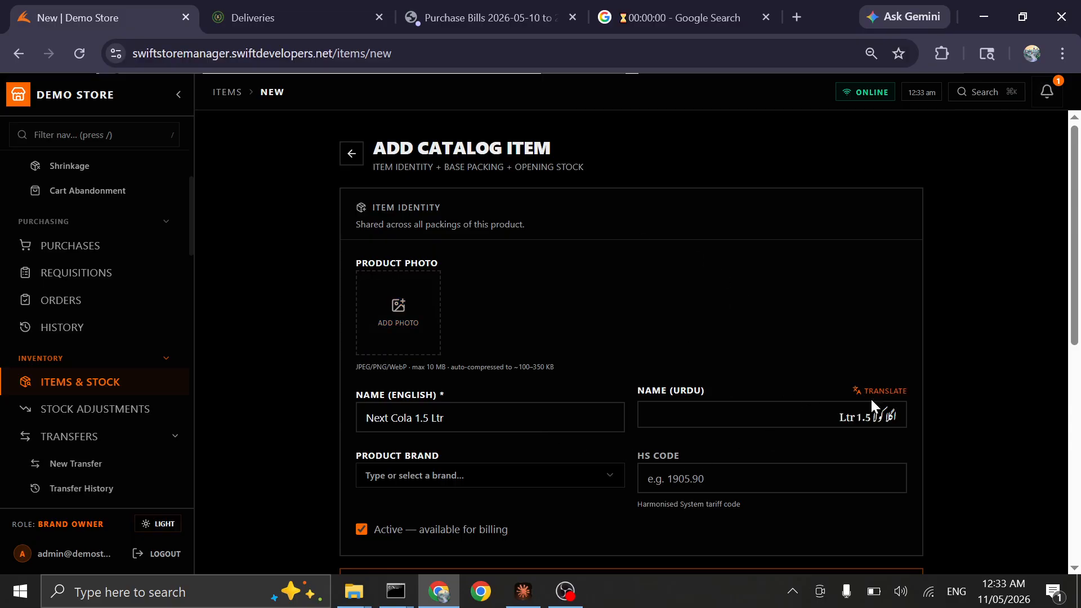
{"action": "double_click", "coordinate": [891, 417]}
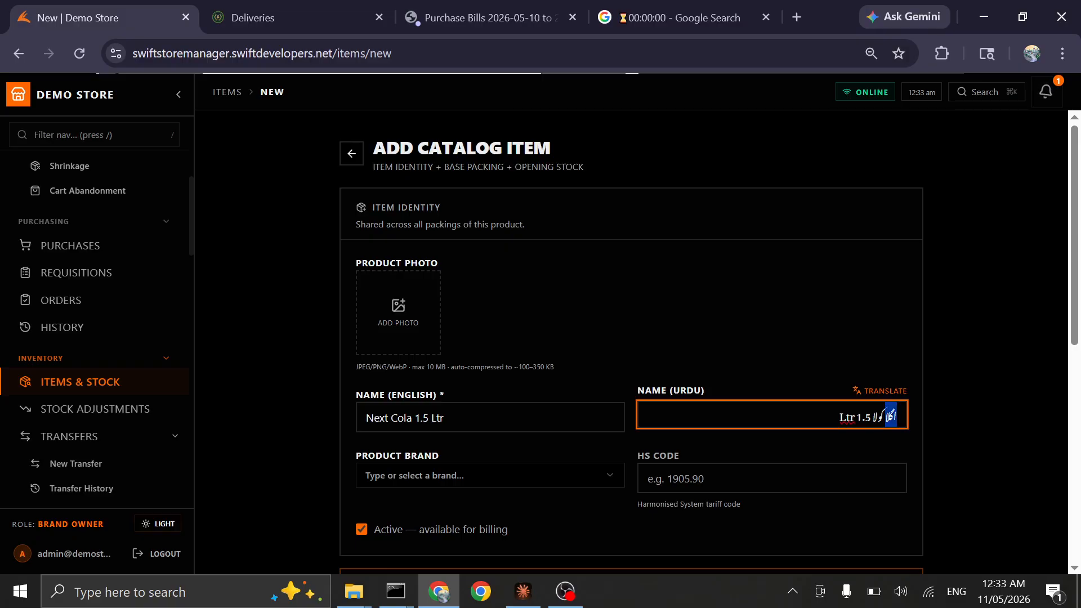
Enter "Next Cola" as the product brand of the new item
{"action": "left_click", "coordinate": [575, 483]}
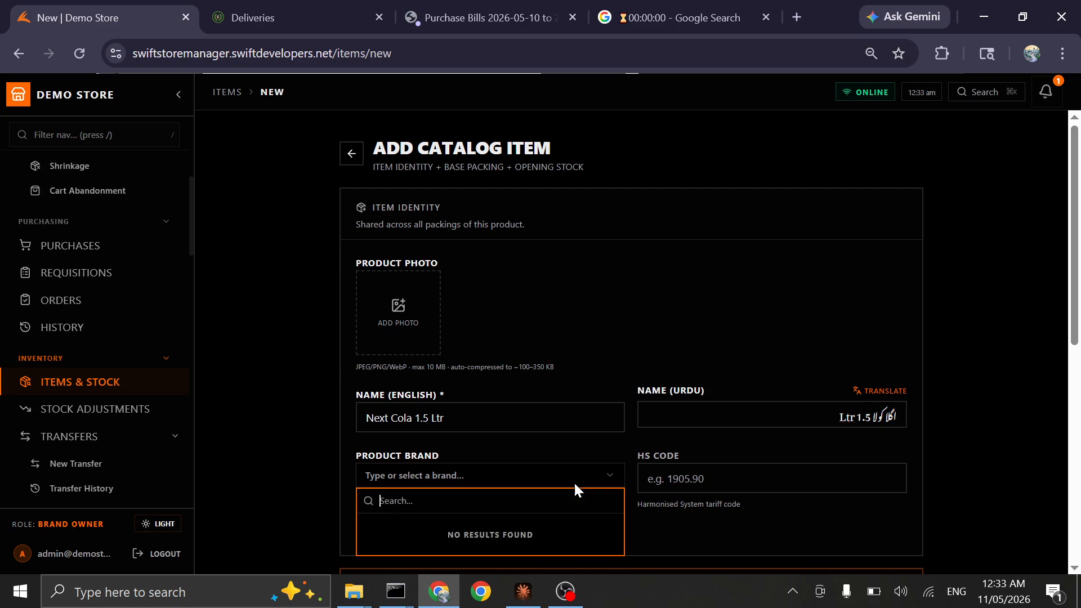
{"action": "type", "text": "new"}
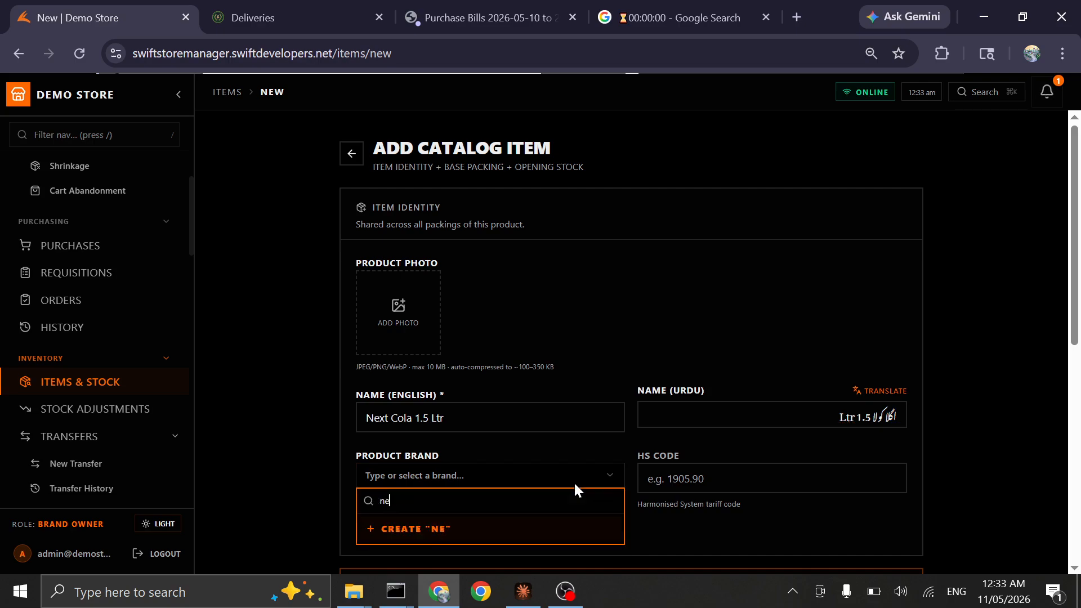
{"action": "key", "text": "BackSpace"}
{"action": "key", "text": "BackSpace"}
{"action": "key", "text": "BackSpace"}
{"action": "type", "text": "next"}
{"action": "key", "text": "BackSpace"}
{"action": "key", "text": "BackSpace"}
{"action": "key", "text": "BackSpace"}
{"action": "type", "text": "ex"}
{"action": "key", "text": "BackSpace"}
{"action": "key", "text": "BackSpace"}
{"action": "key", "text": "BackSpace"}
{"action": "type", "text": "n"}
{"action": "key", "text": "BackSpace"}
{"action": "type", "text": "n"}
{"action": "key", "text": "BackSpace"}
{"action": "type", "text": "Next Cola"}
Set the base packing's purchase price to 170, cost price to 180 and retail price to 190
{"action": "left_click", "coordinate": [1079, 543]}
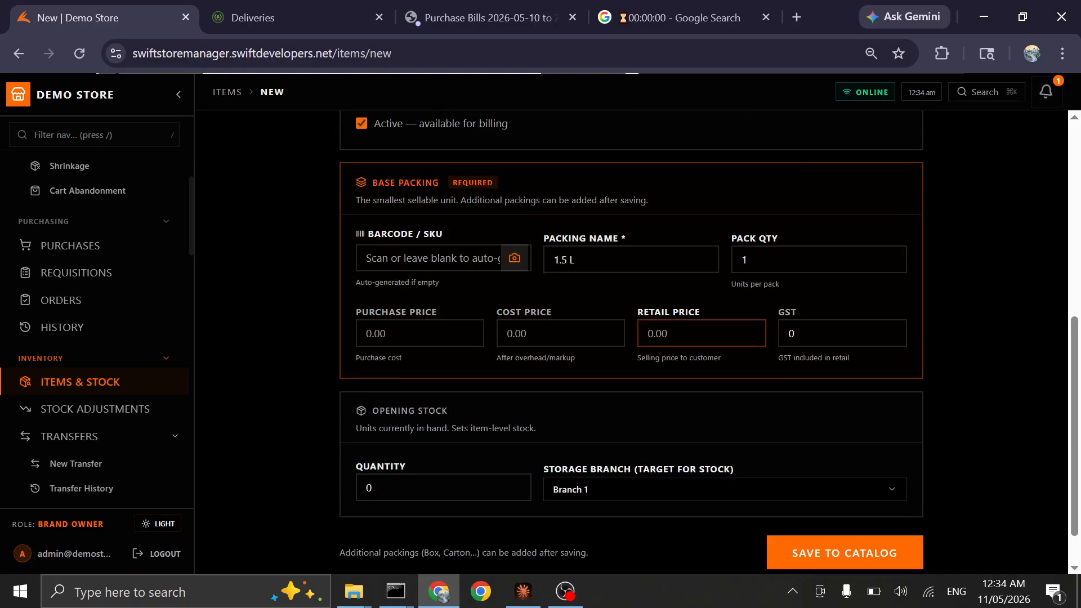
{"action": "left_click", "coordinate": [420, 333]}
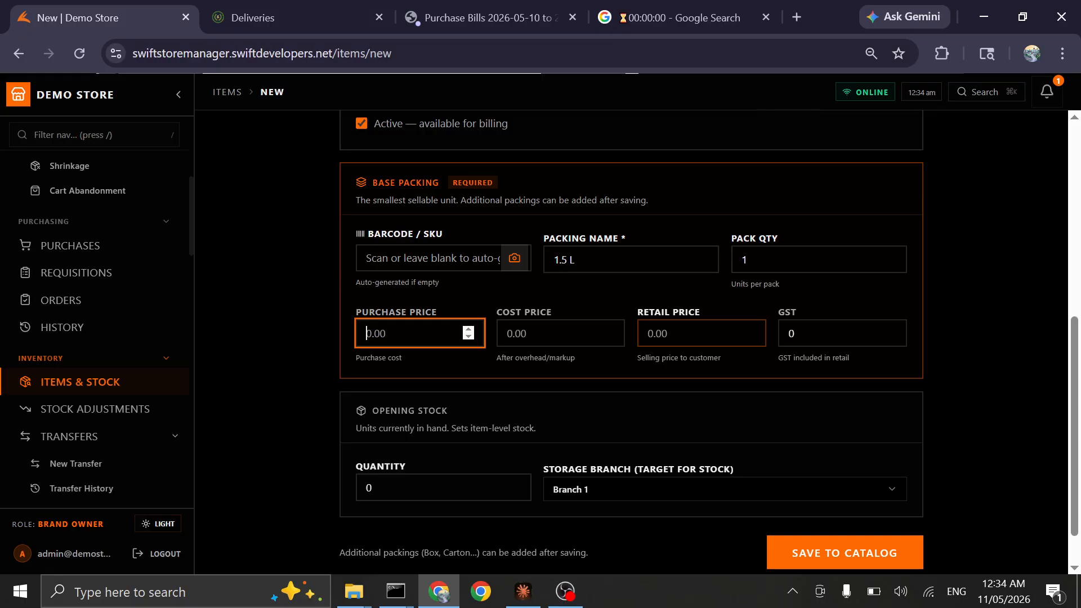
{"action": "type", "text": "170"}
{"action": "key", "text": "Tab"}
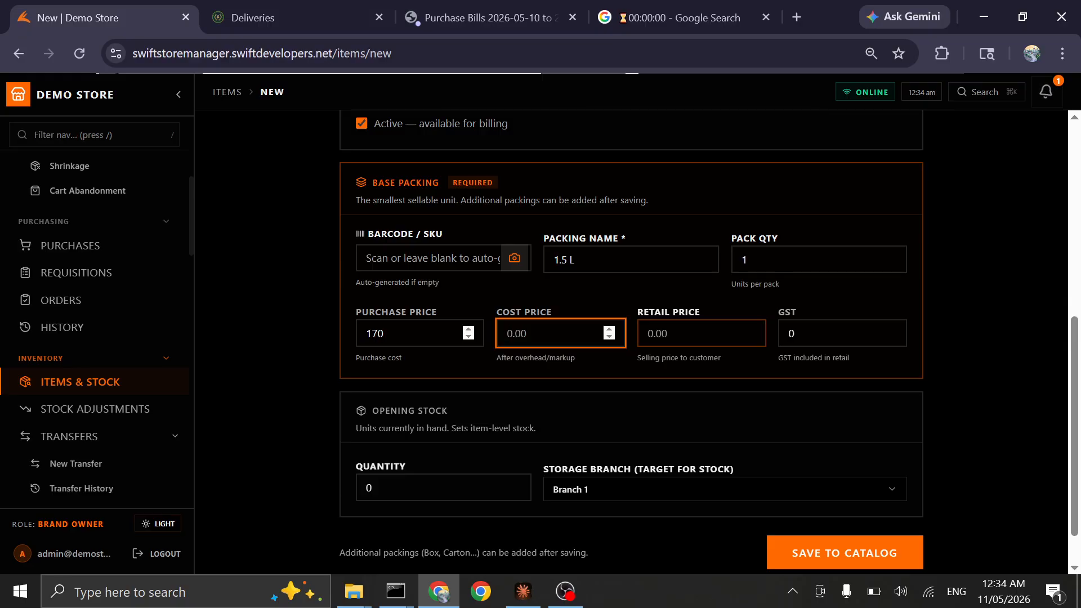
{"action": "type", "text": "160"}
{"action": "key", "text": "BackSpace"}
{"action": "key", "text": "BackSpace"}
{"action": "type", "text": "80"}
{"action": "key", "text": "Tab"}
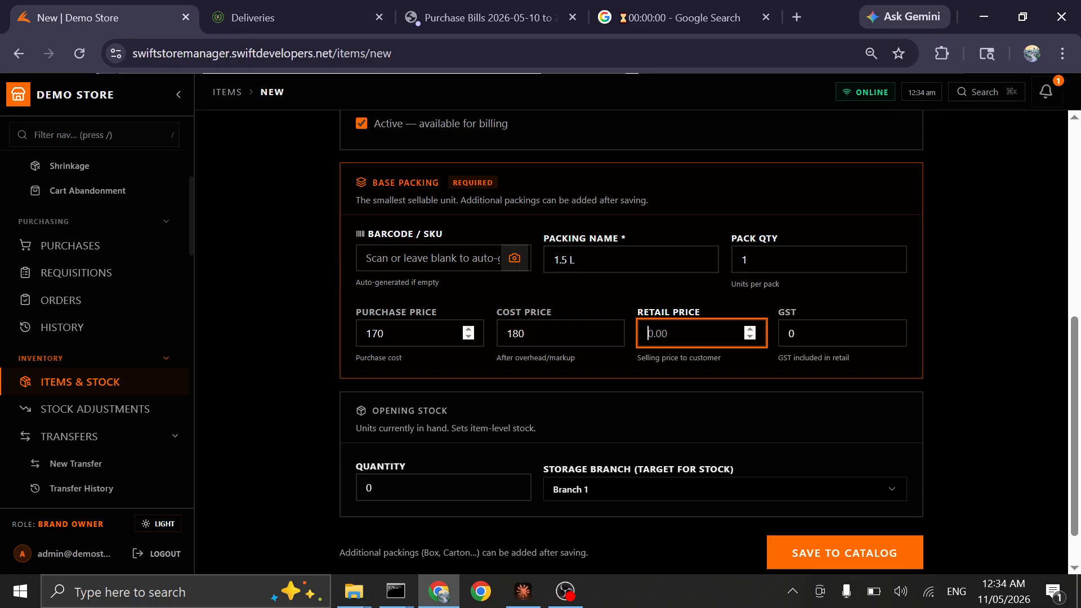
{"action": "type", "text": "190"}
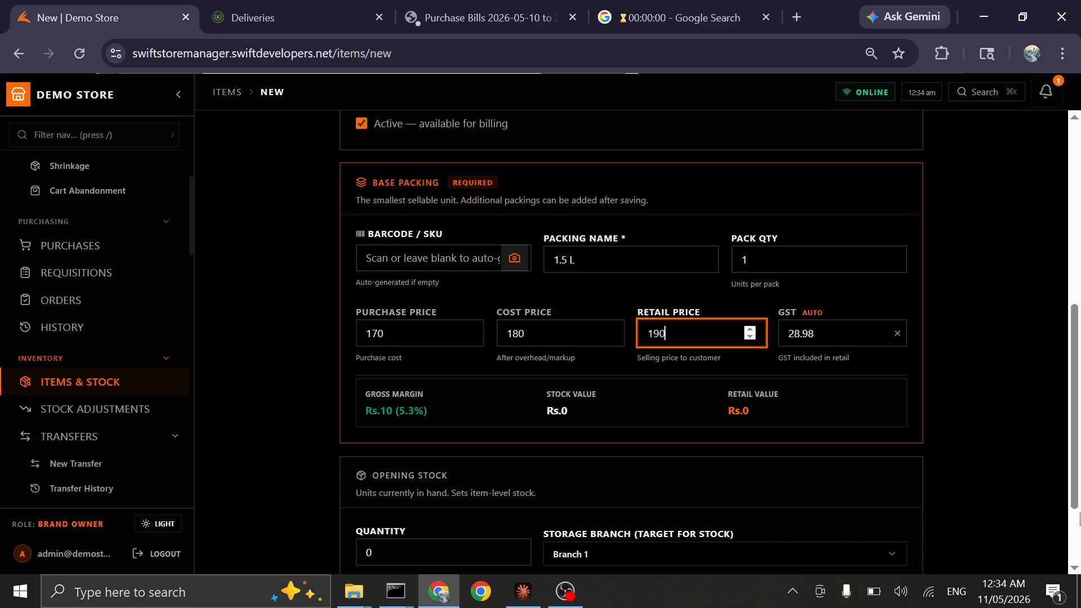
{"action": "left_click", "coordinate": [1067, 533]}
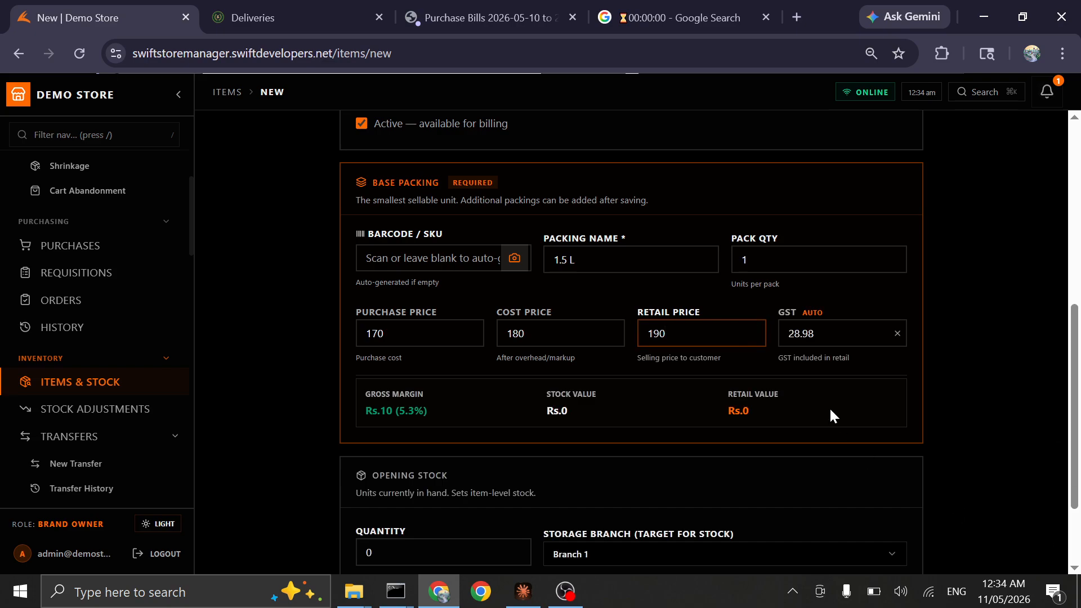
Set the opening stock quantity to 300 for Branch 1 and save the item to the catalog
{"action": "left_click_drag", "start_coordinate": [1078, 452], "coordinate": [1080, 525]}
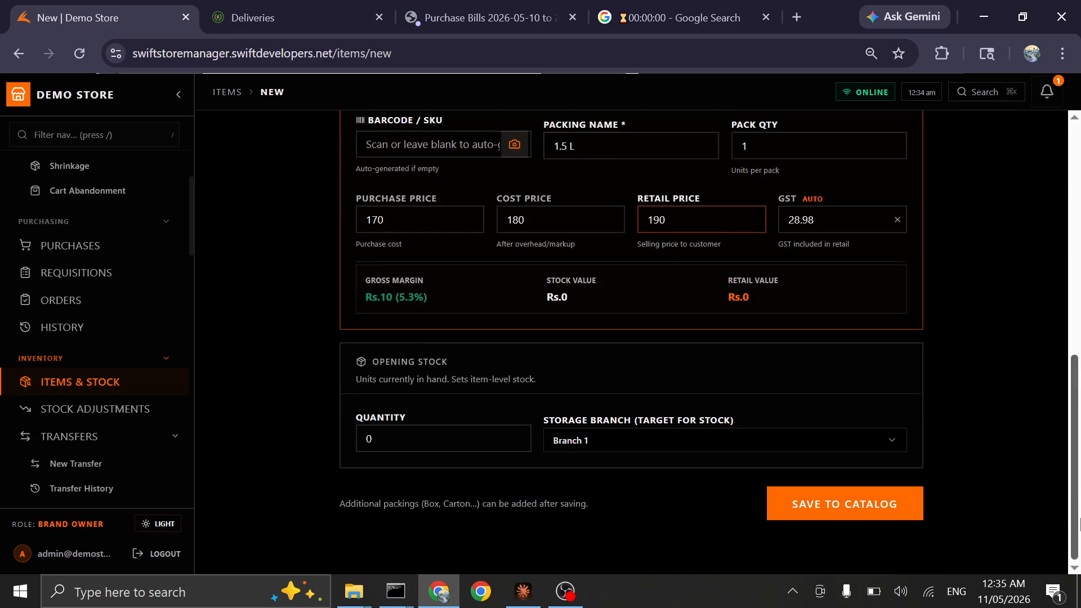
{"action": "left_click", "coordinate": [620, 442]}
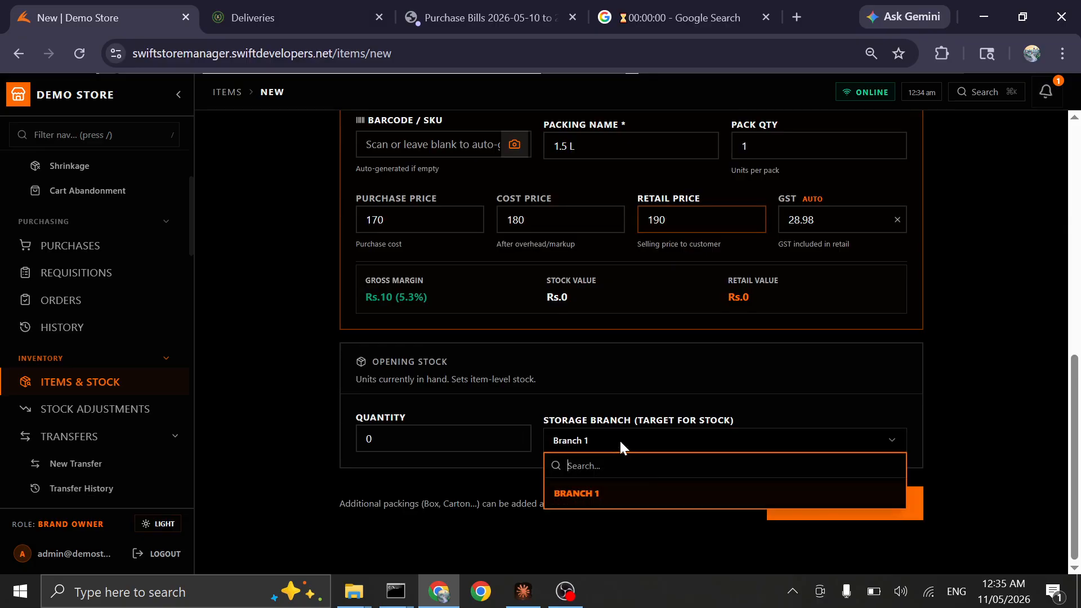
{"action": "left_click", "coordinate": [428, 439]}
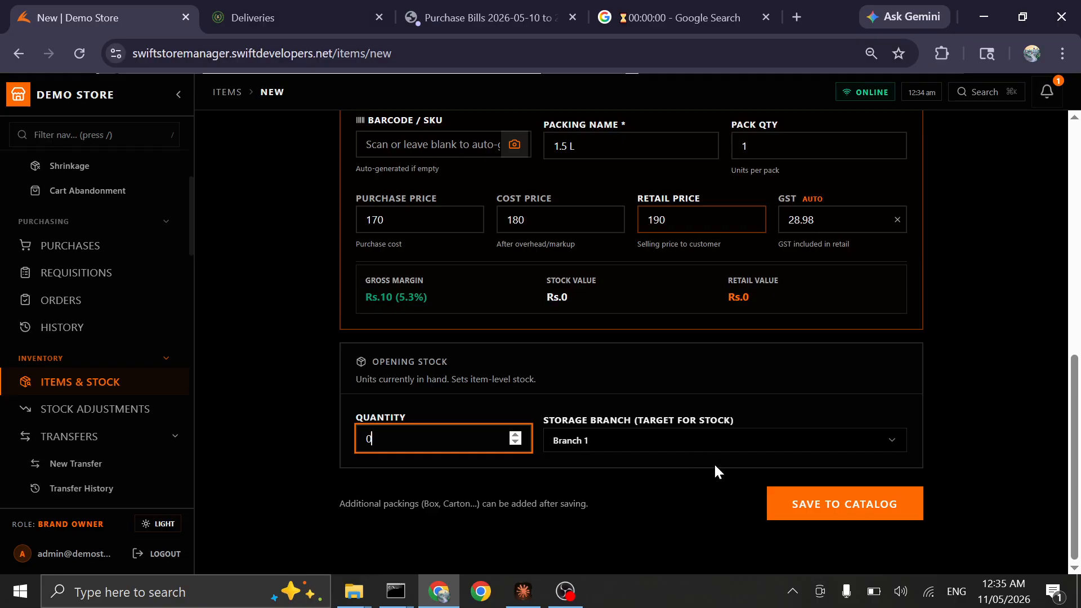
{"action": "key", "text": "BackSpace"}
{"action": "type", "text": "300"}
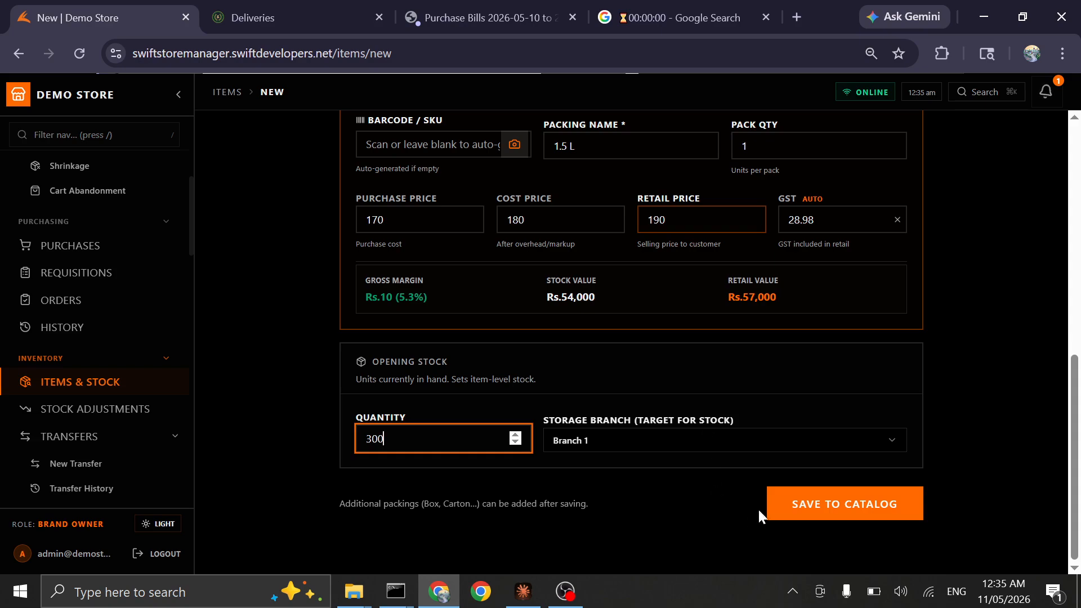
{"action": "left_click", "coordinate": [802, 511]}
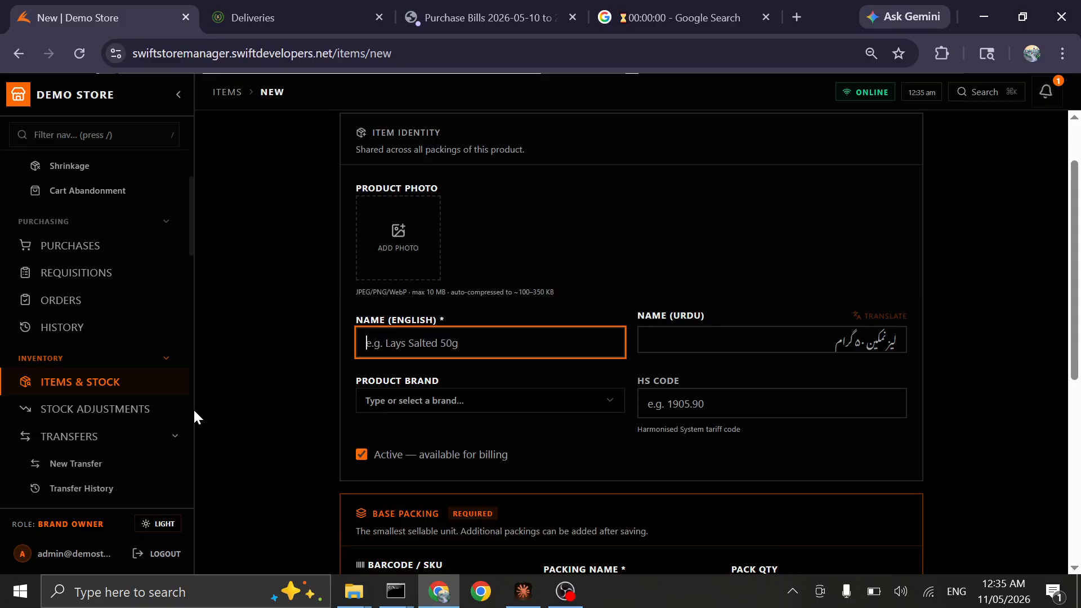
Expand Next Cola 1.5 Ltr in the items list and start a new packing configuration for it
{"action": "left_click", "coordinate": [116, 386]}
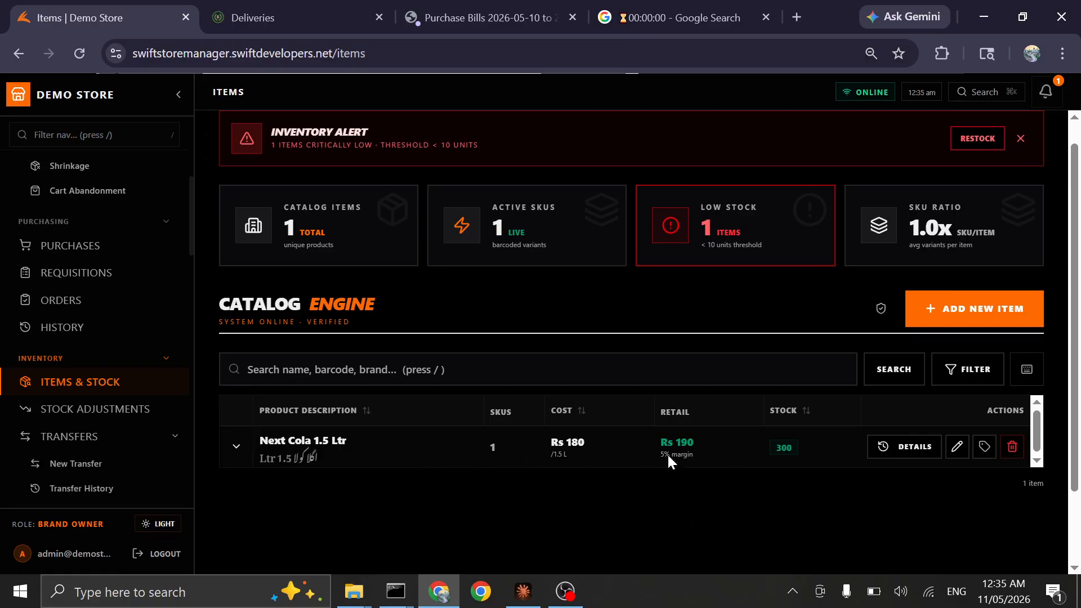
{"action": "left_click", "coordinate": [236, 448]}
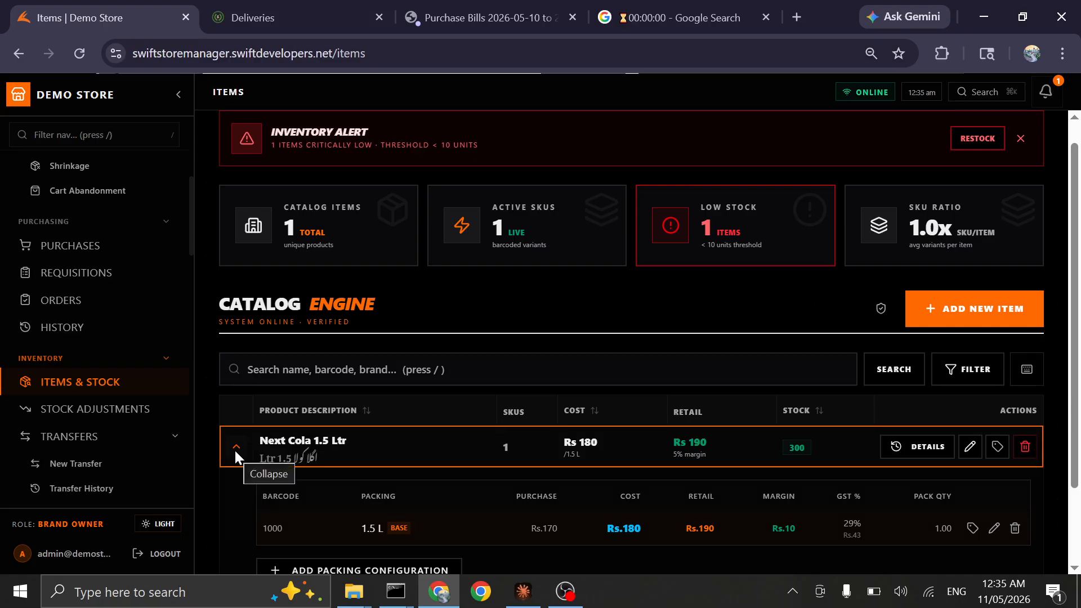
{"action": "left_click_drag", "start_coordinate": [1075, 331], "coordinate": [1078, 404]}
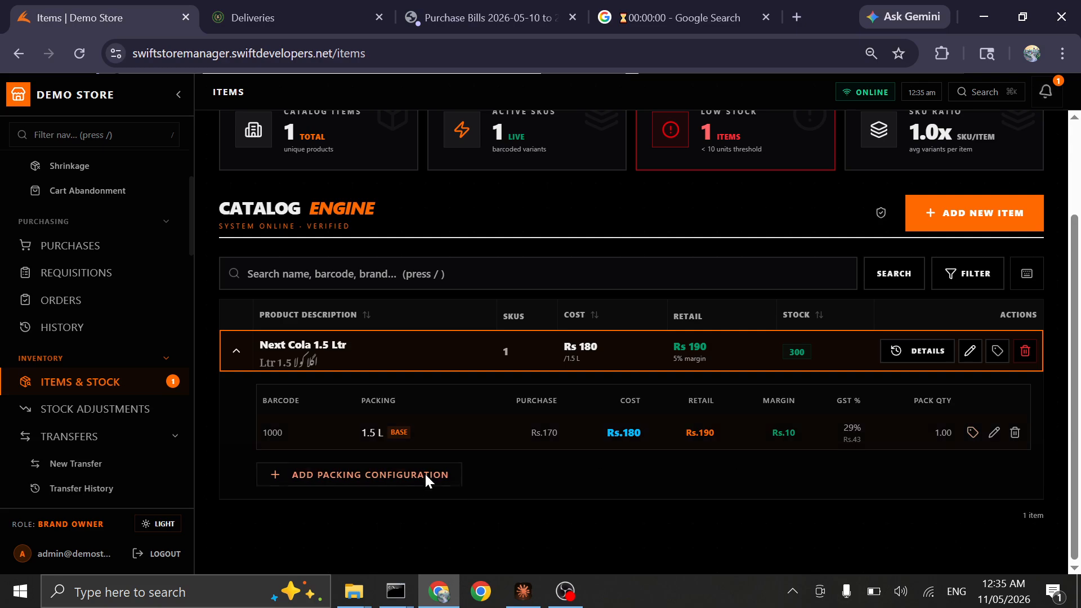
{"action": "left_click", "coordinate": [402, 475]}
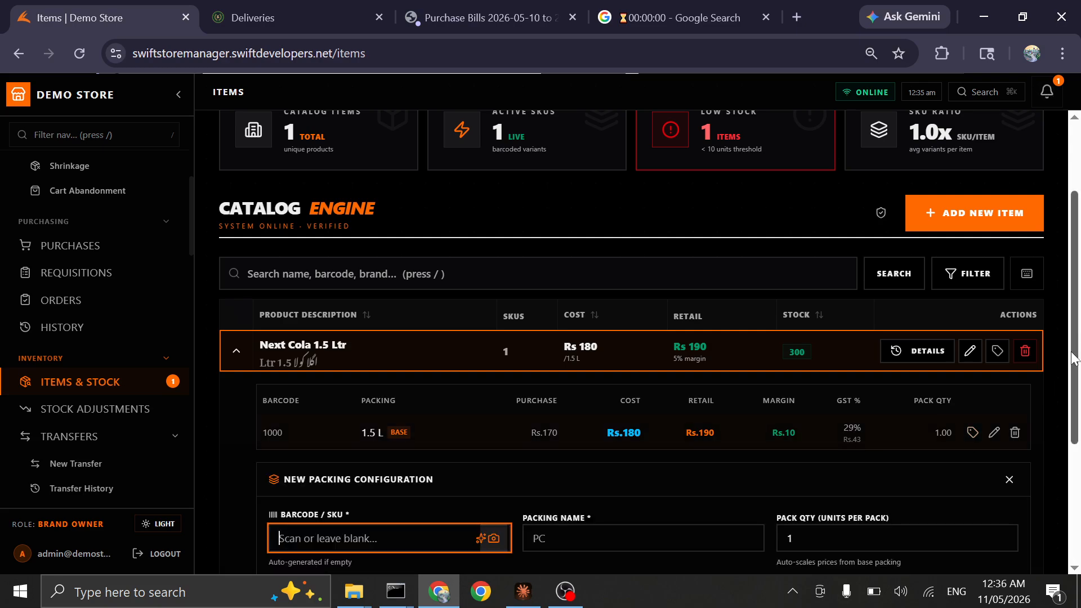
{"action": "left_click_drag", "start_coordinate": [1077, 362], "coordinate": [1078, 466]}
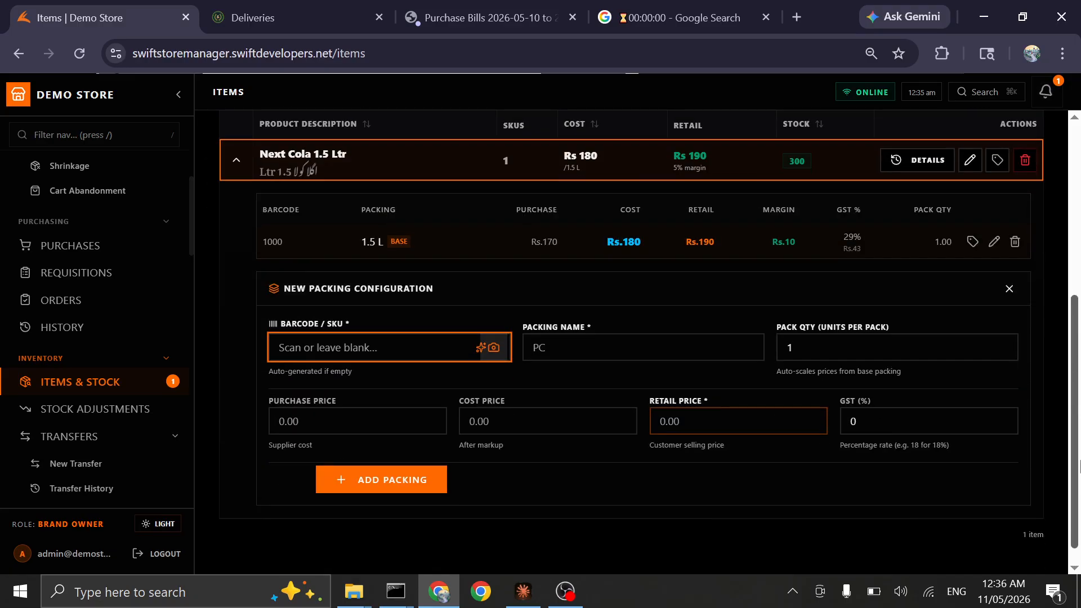
Enter 234564 as the barcode of the new packing configuration
{"action": "type", "text": "234564"}
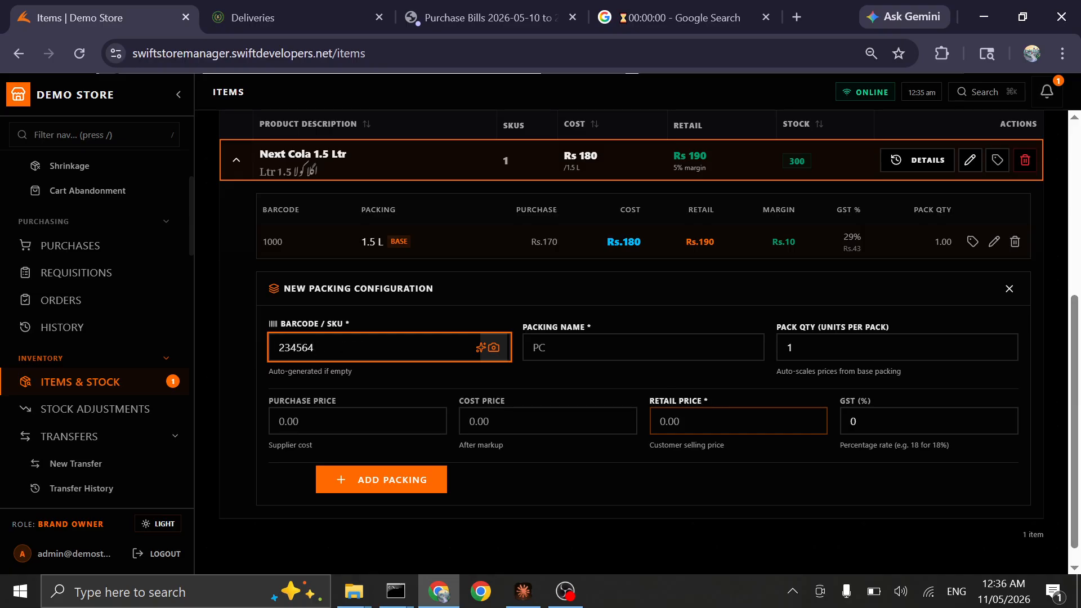
{"action": "key", "text": "Tab"}
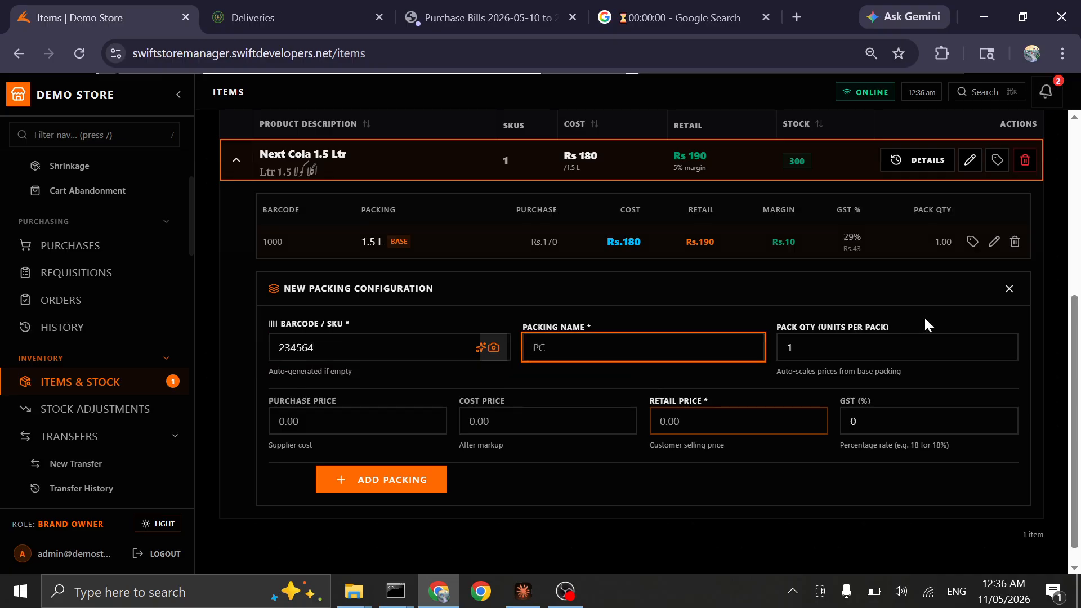
Name the new packing "BOTAL"
{"action": "type", "text": "1"}
{"action": "key", "text": "BackSpace"}
{"action": "type", "text": "PC"}
{"action": "key", "text": "BackSpace"}
{"action": "type", "text": "BOTA"}
{"action": "key", "text": "BackSpace"}
{"action": "key", "text": "BackSpace"}
{"action": "key", "text": "BackSpace"}
{"action": "type", "text": "TOTAL"}
{"action": "key", "text": "BackSpace"}
{"action": "key", "text": "BackSpace"}
{"action": "key", "text": "BackSpace"}
{"action": "key", "text": "BackSpace"}
{"action": "type", "text": "OTA"}
{"action": "key", "text": "BackSpace"}
{"action": "type", "text": "E"}
{"action": "key", "text": "BackSpace"}
{"action": "key", "text": "BackSpace"}
{"action": "type", "text": "TAL"}
{"action": "key", "text": "Tab"}
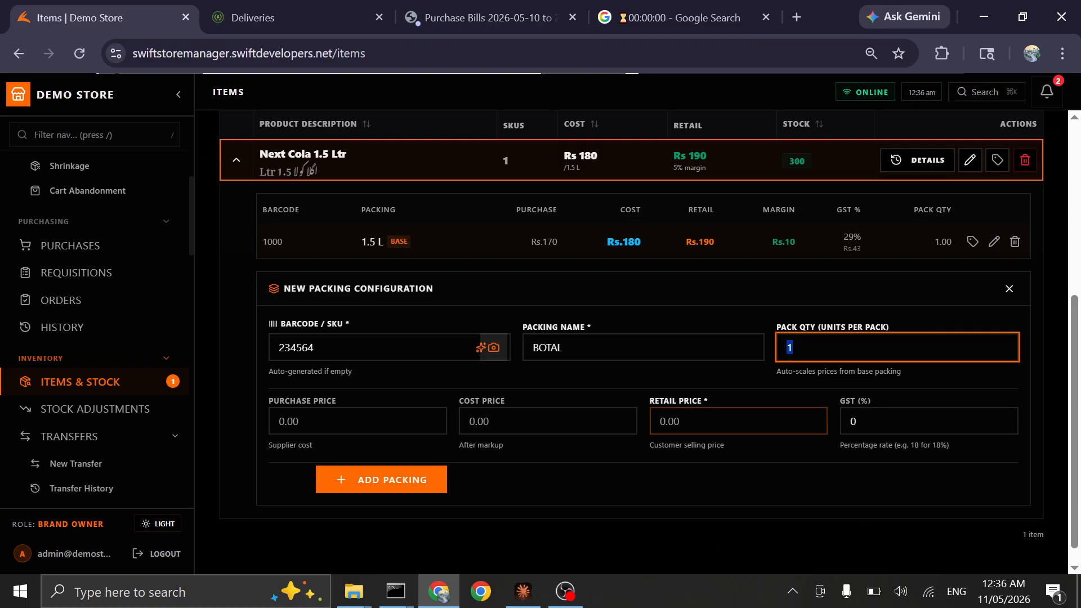
Keep the pack quantity at 1 and set the new packing's purchase price to 170
{"action": "key", "text": "Tab"}
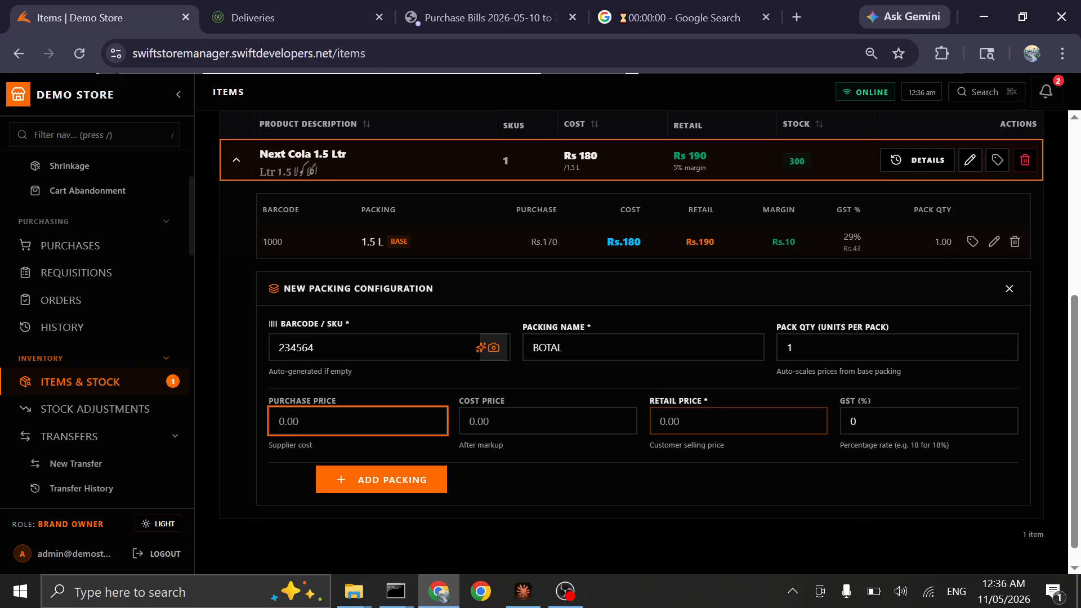
{"action": "type", "text": "180"}
{"action": "key", "text": "Tab"}
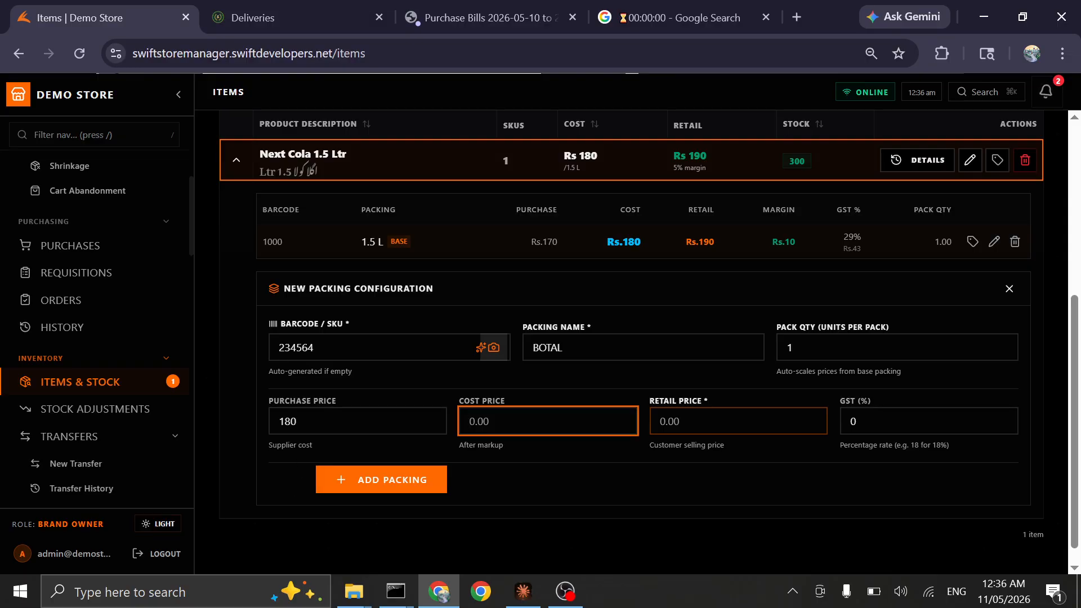
{"action": "left_click", "coordinate": [300, 422]}
{"action": "key", "text": "BackSpace"}
{"action": "key", "text": "BackSpace"}
{"action": "key", "text": "BackSpace"}
{"action": "type", "text": "1709"}
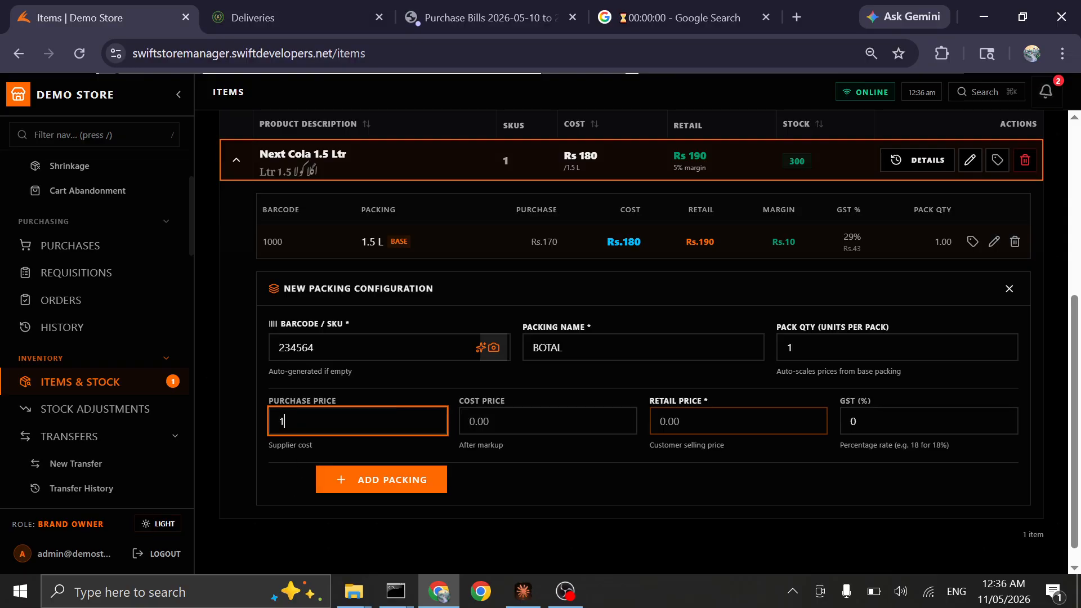
{"action": "key", "text": "BackSpace"}
{"action": "key", "text": "BackSpace"}
{"action": "type", "text": "0"}
Set the BOTAL packing's cost price to 180 and its retail price to 190
{"action": "key", "text": "Tab"}
{"action": "type", "text": "180"}
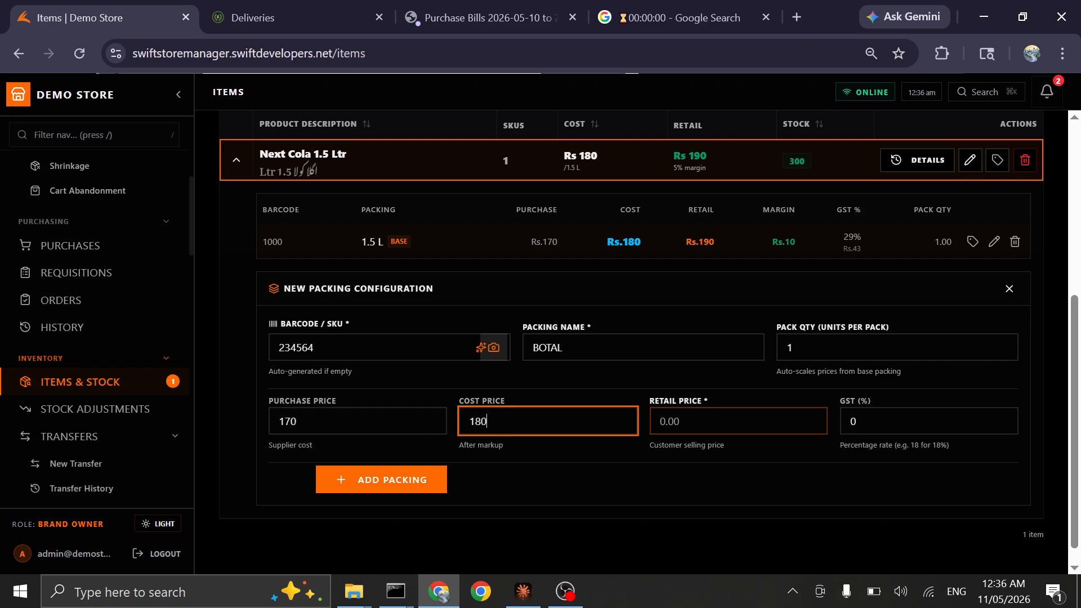
{"action": "key", "text": "Tab"}
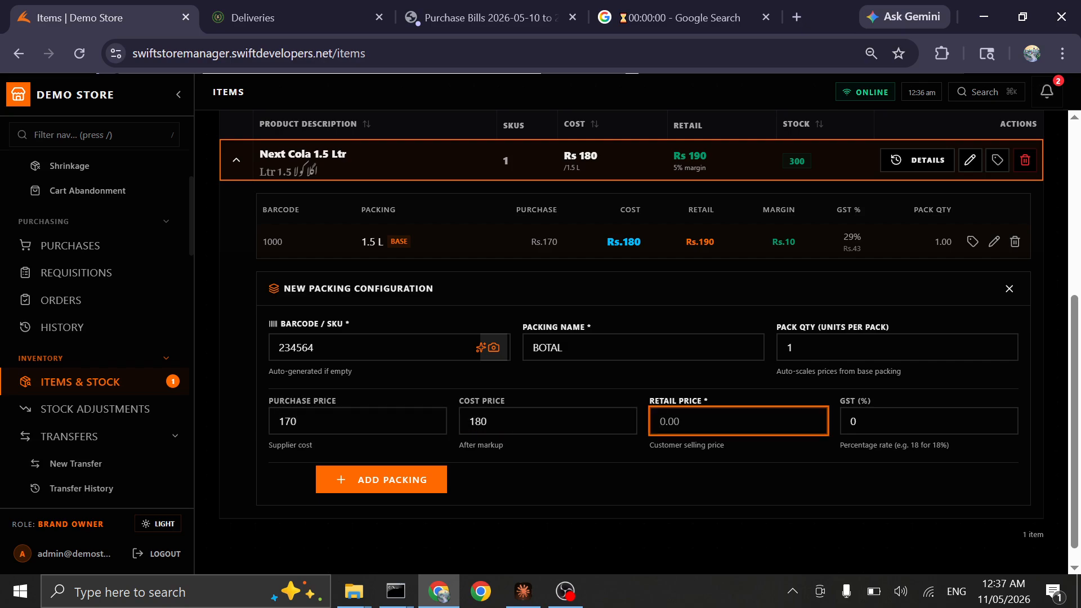
{"action": "type", "text": "190"}
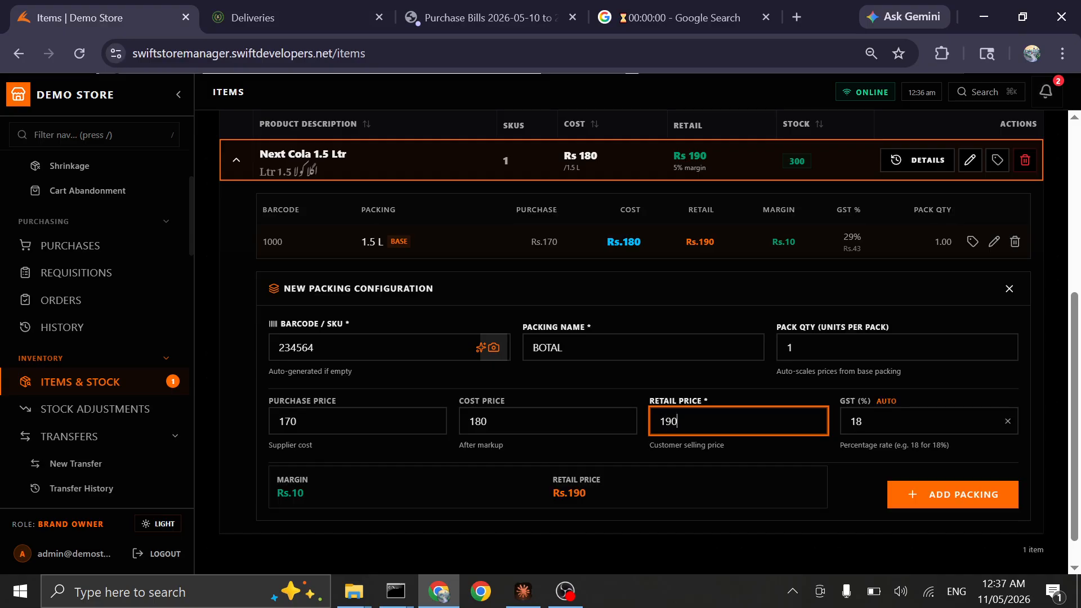
{"action": "key", "text": "Tab"}
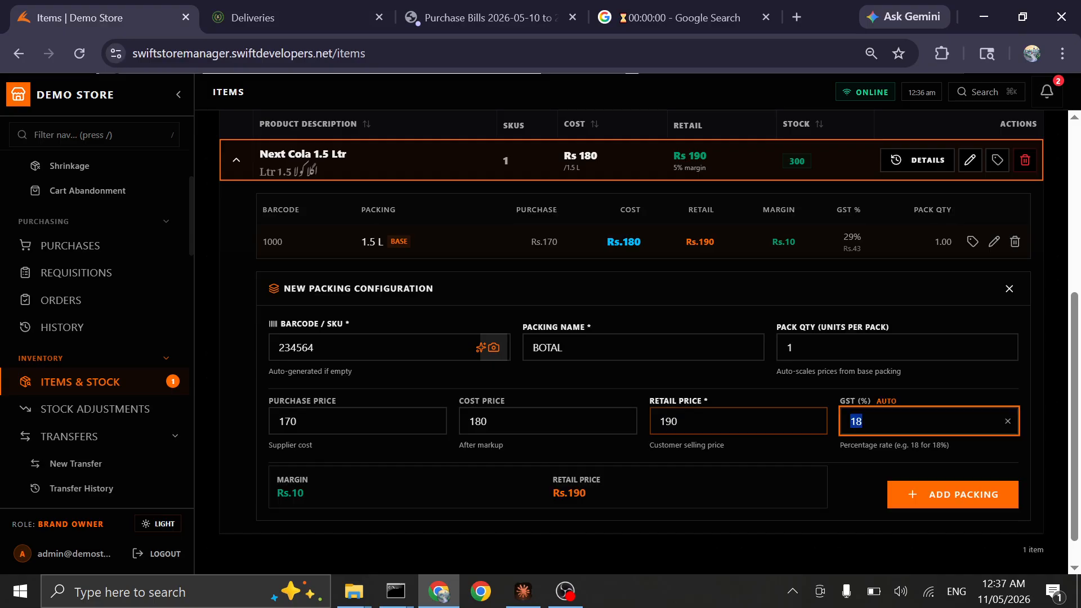
Save the BOTAL packing and start another packing configuration for Next Cola 1.5 Ltr with barcode 1001
{"action": "left_click", "coordinate": [935, 494]}
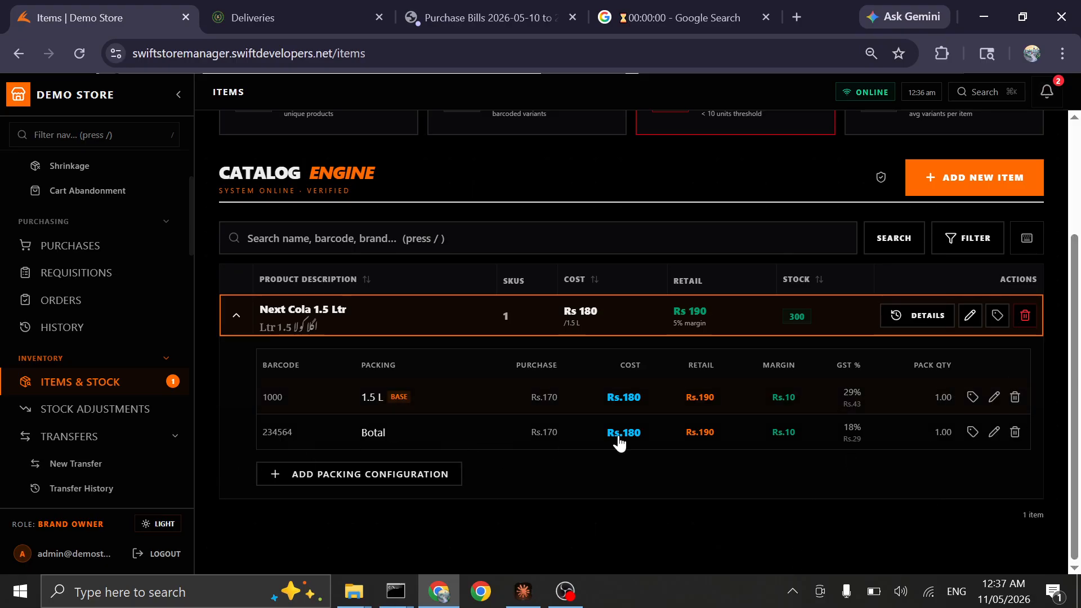
{"action": "left_click", "coordinate": [356, 476]}
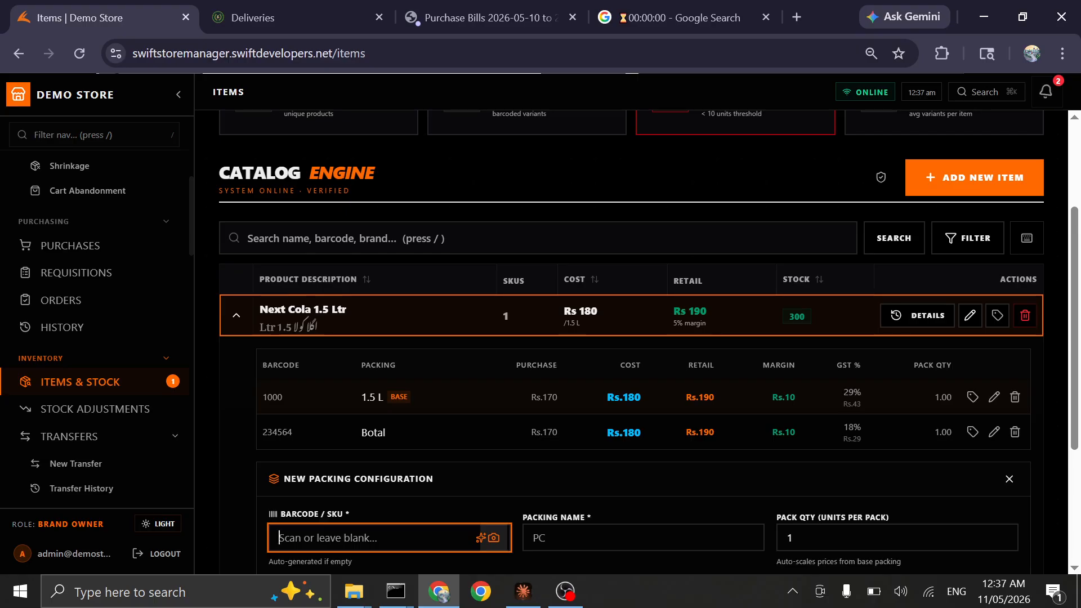
{"action": "type", "text": "11001"}
{"action": "key", "text": "Tab"}
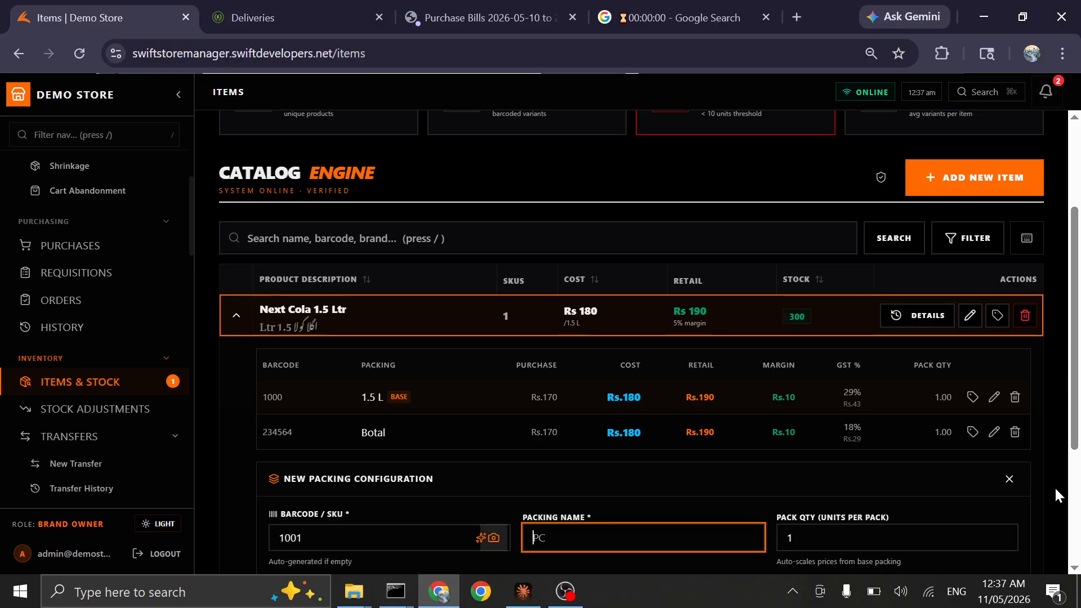
Name the new packing "CTN" and set its pack quantity to 6 units
{"action": "type", "text": "CTN"}
{"action": "key", "text": "Tab"}
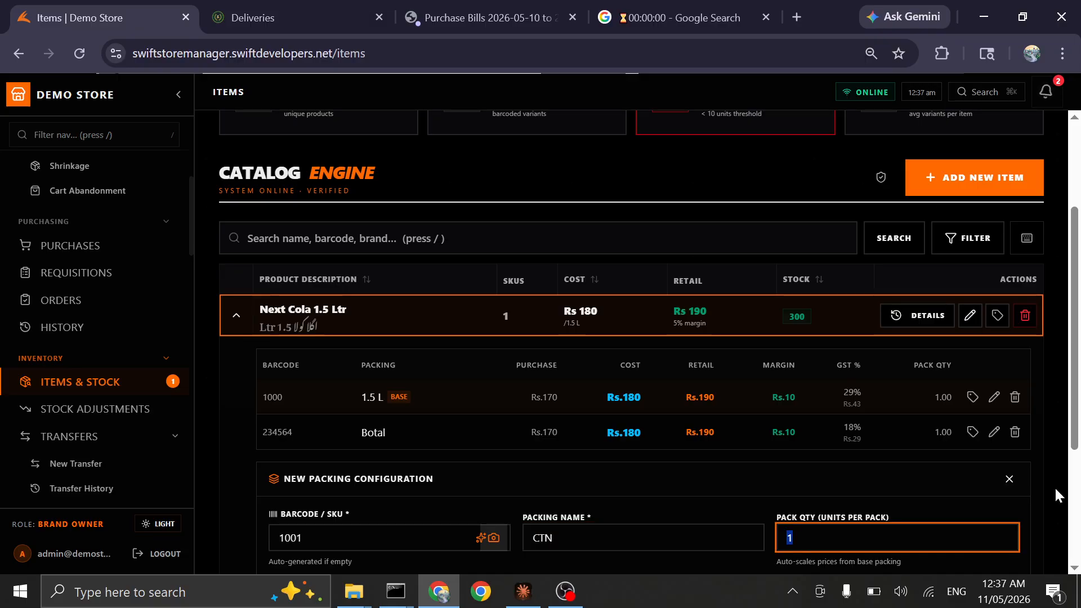
{"action": "type", "text": "6"}
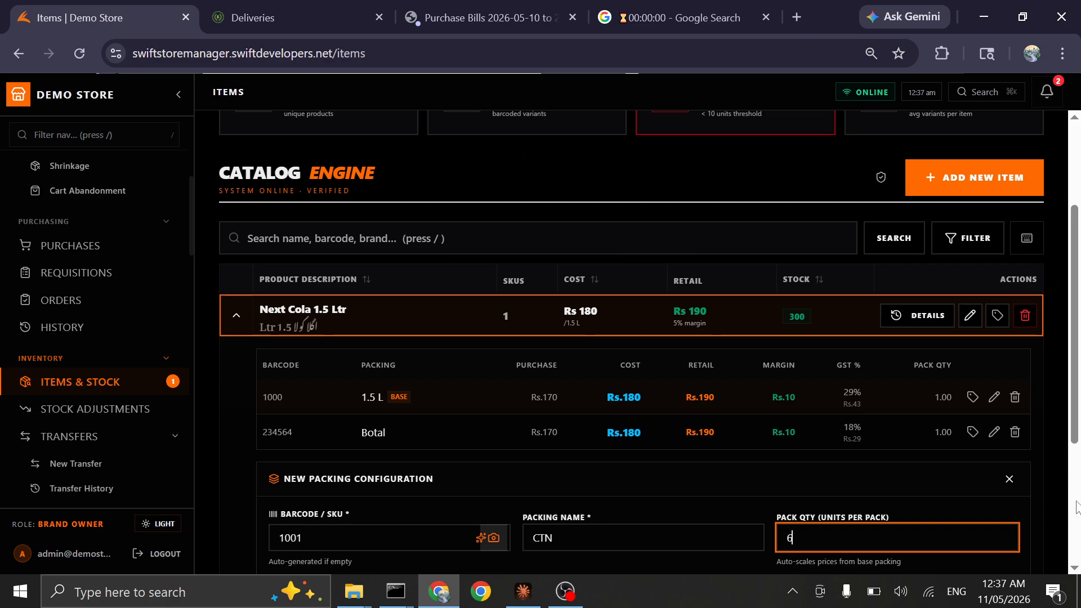
{"action": "scroll", "coordinate": [1077, 434], "scroll_direction": "down", "scroll_amount": 3}
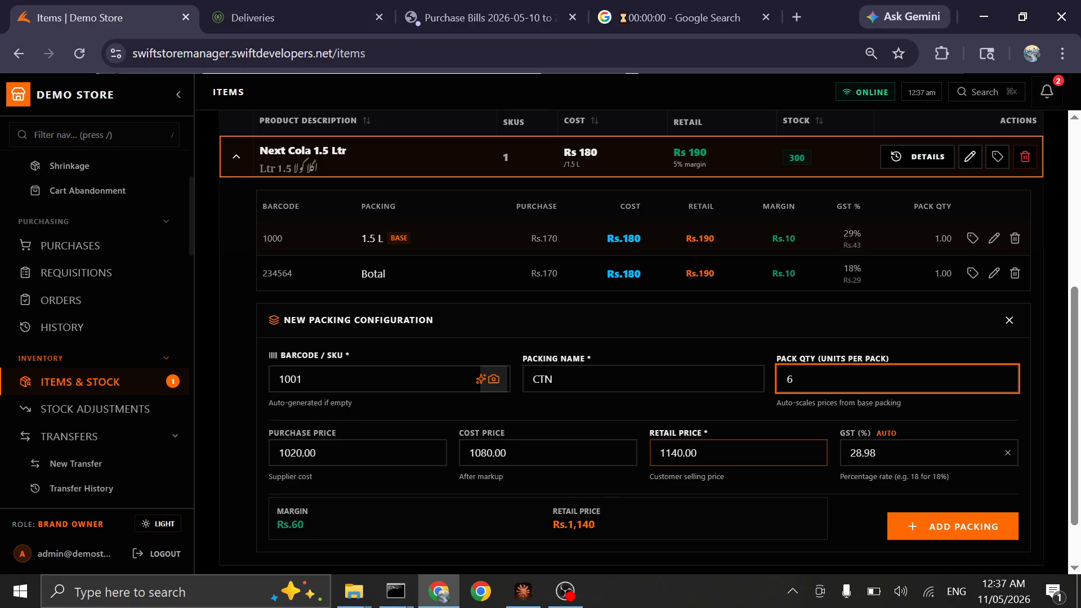
Set the CTN packing's cost price to 1070 and add the packing to the item
{"action": "left_click", "coordinate": [521, 453]}
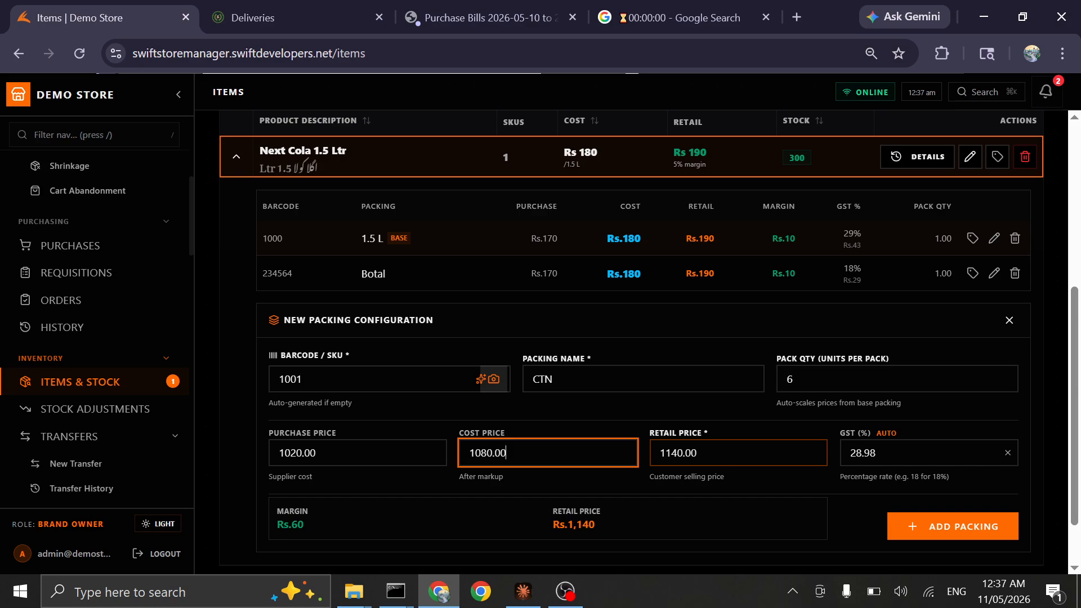
{"action": "left_click", "coordinate": [739, 454]}
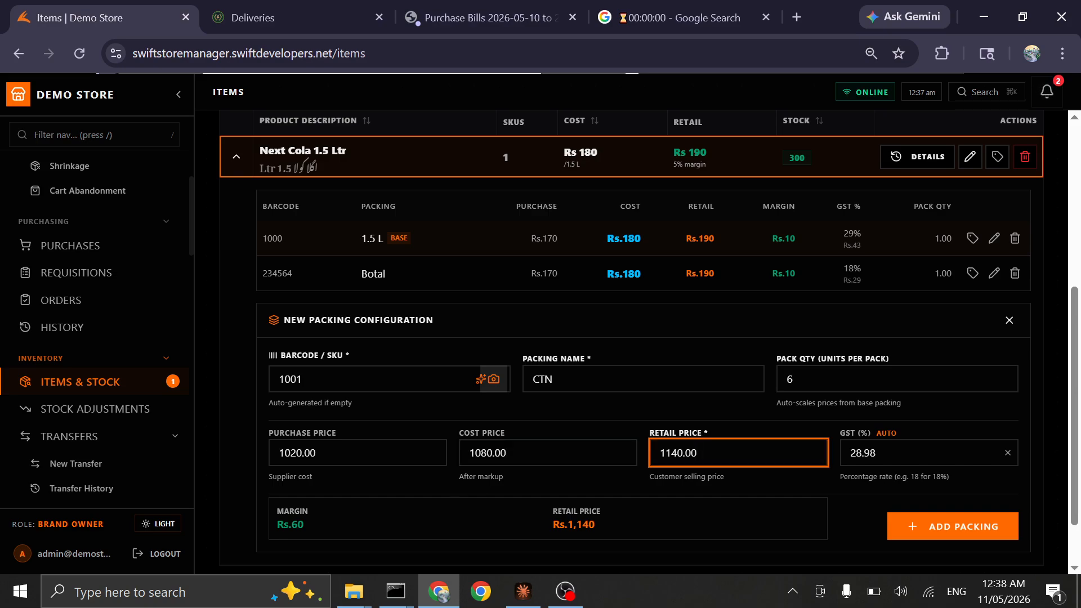
{"action": "left_click", "coordinate": [487, 453]}
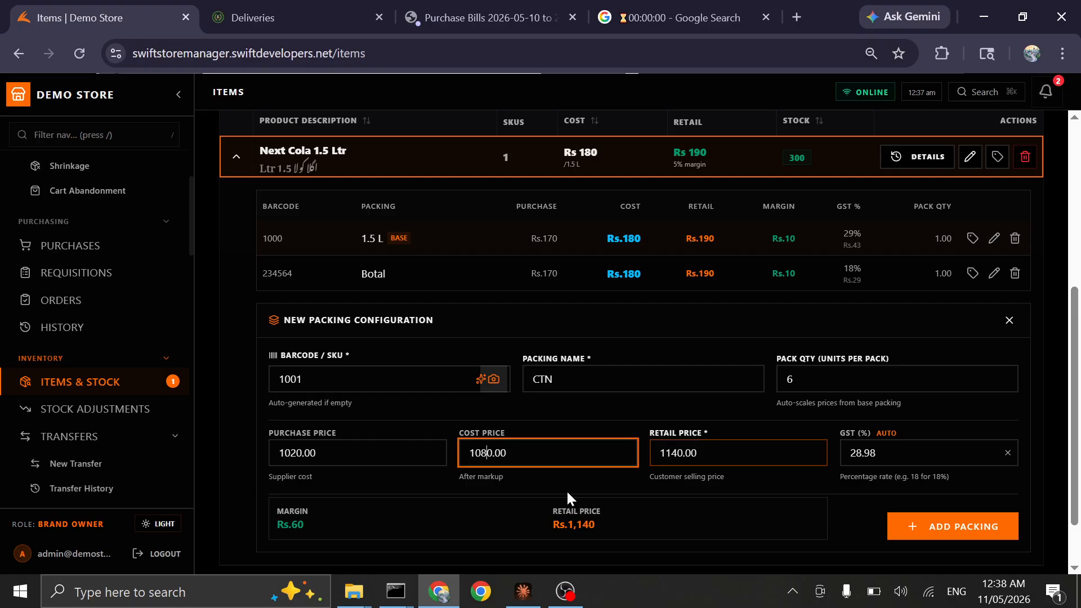
{"action": "key", "text": "BackSpace"}
{"action": "type", "text": "7"}
{"action": "left_click", "coordinate": [960, 520]}
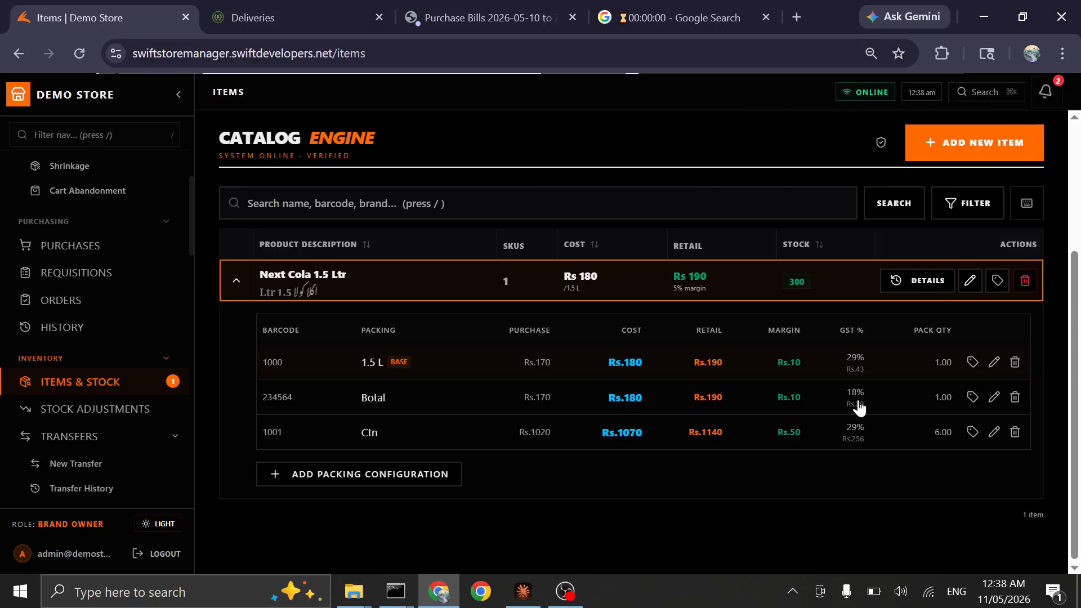
Start a new catalog item and upload 7bac92c6-aed9-439b-8f8f-e7e7a2ad4dad.png from Downloads as its product photo
{"action": "left_click", "coordinate": [942, 154]}
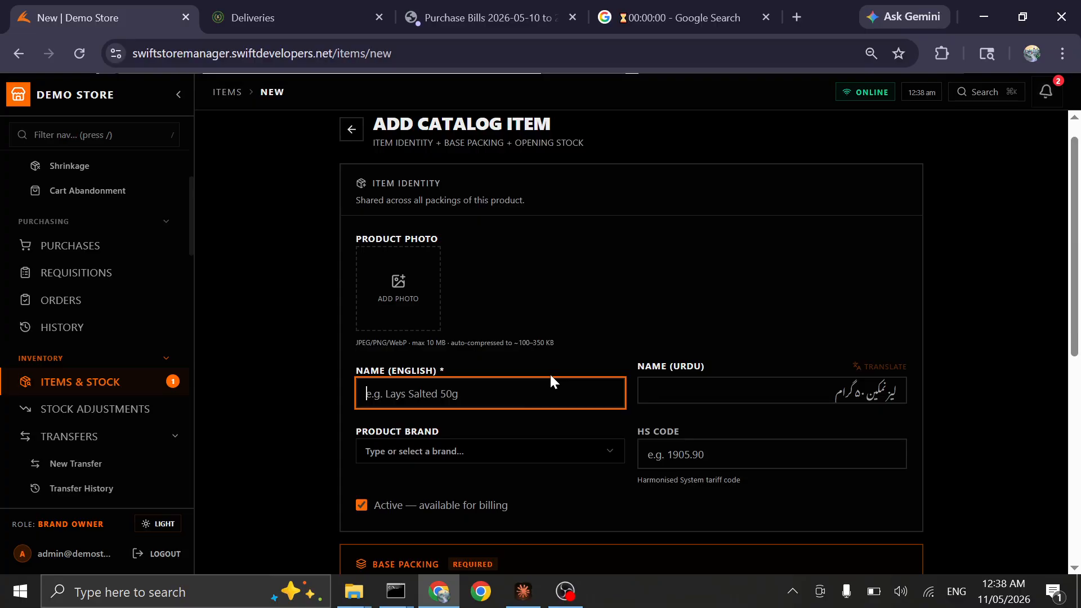
{"action": "left_click", "coordinate": [404, 278]}
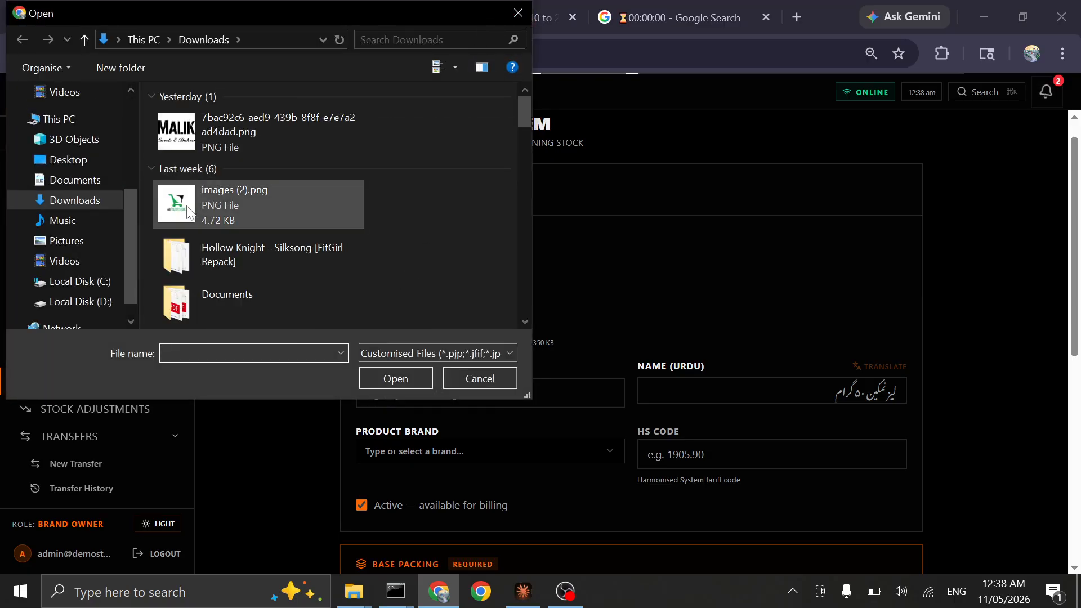
{"action": "double_click", "coordinate": [193, 117]}
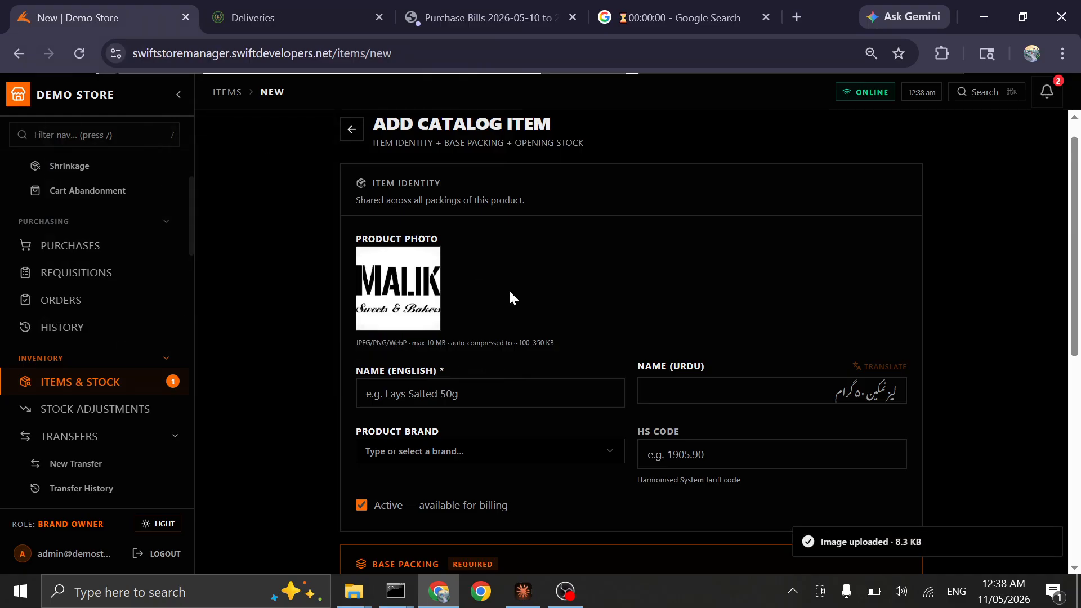
Enter "Tuck Biscuit Ticky Pak" as the new item's English name
{"action": "scroll", "coordinate": [790, 364], "scroll_direction": "down", "scroll_amount": 2}
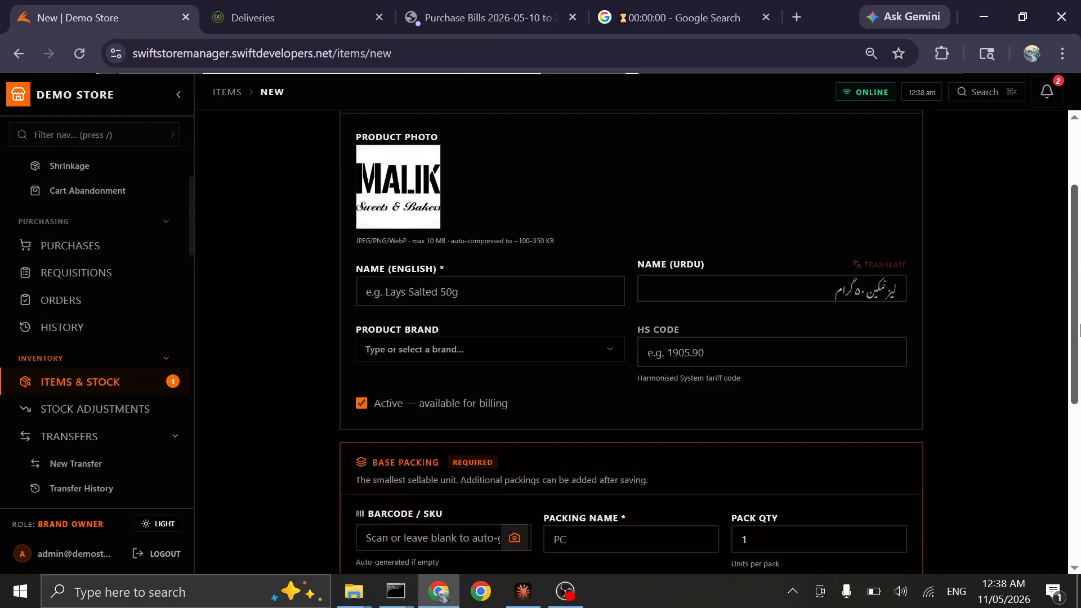
{"action": "left_click", "coordinate": [490, 257]}
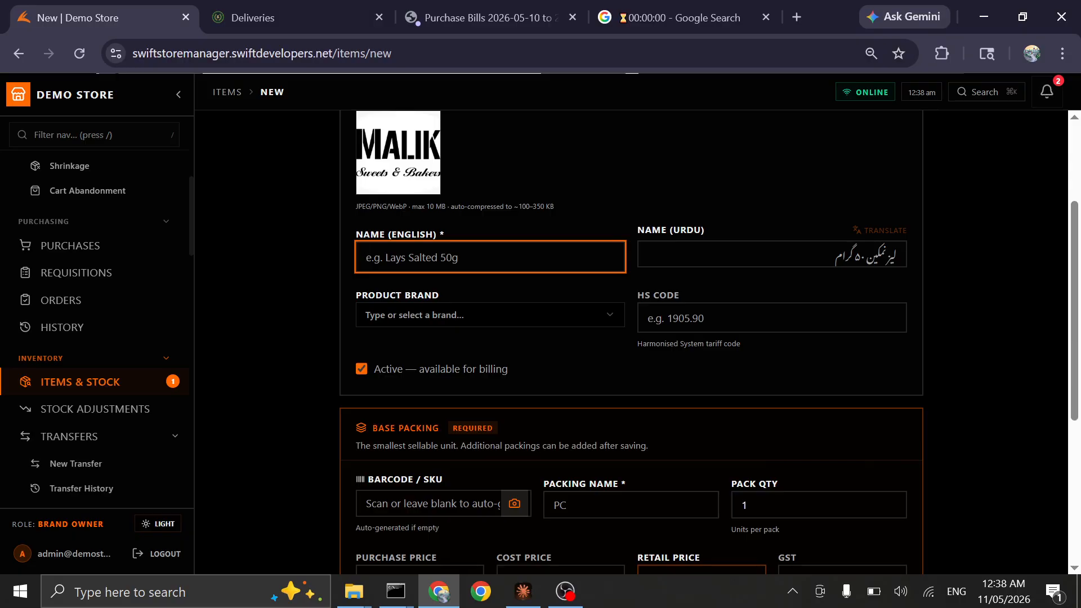
{"action": "type", "text": "Tuck Bicuit"}
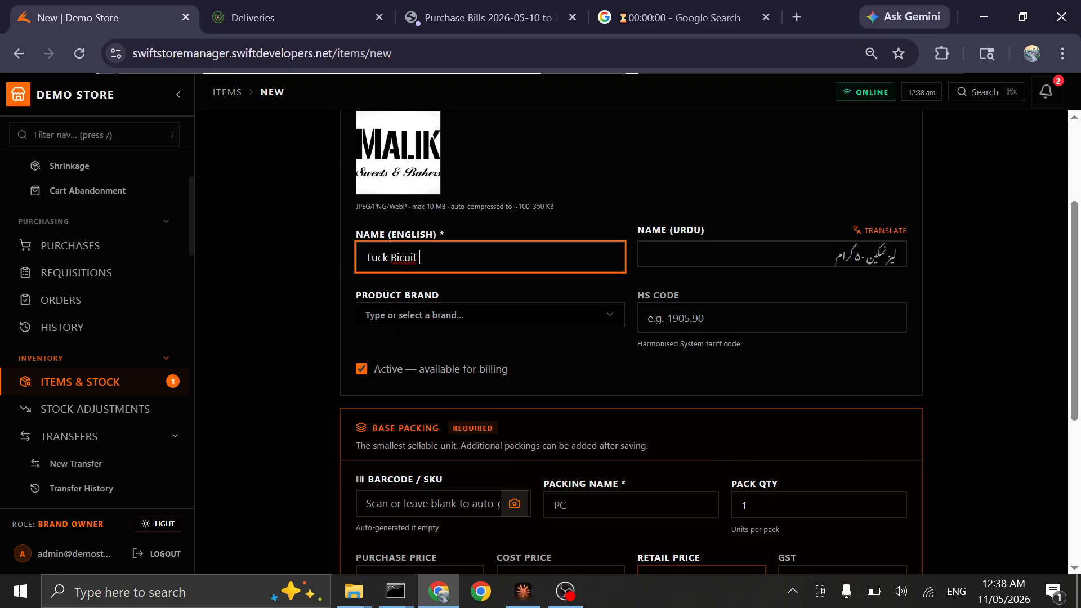
{"action": "key", "text": "BackSpace"}
{"action": "key", "text": "BackSpace"}
{"action": "key", "text": "BackSpace"}
{"action": "key", "text": "BackSpace"}
{"action": "key", "text": "BackSpace"}
{"action": "type", "text": "scuit T"}
{"action": "key", "text": "BackSpace"}
{"action": "type", "text": "1x"}
{"action": "key", "text": "BackSpace"}
{"action": "key", "text": "BackSpace"}
{"action": "type", "text": "Ticky Pak"}
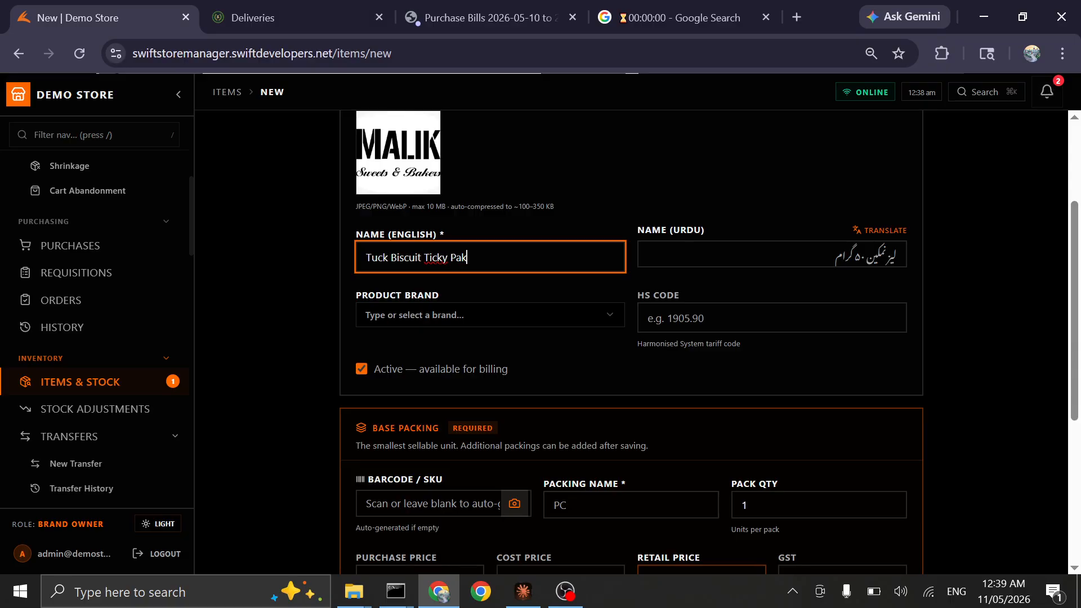
Correct the item's English name to "Tuck Biscuit Ticky Pack"
{"action": "key", "text": "BackSpace"}
{"action": "key", "text": "BackSpace"}
{"action": "key", "text": "BackSpace"}
{"action": "right_click", "coordinate": [441, 256]}
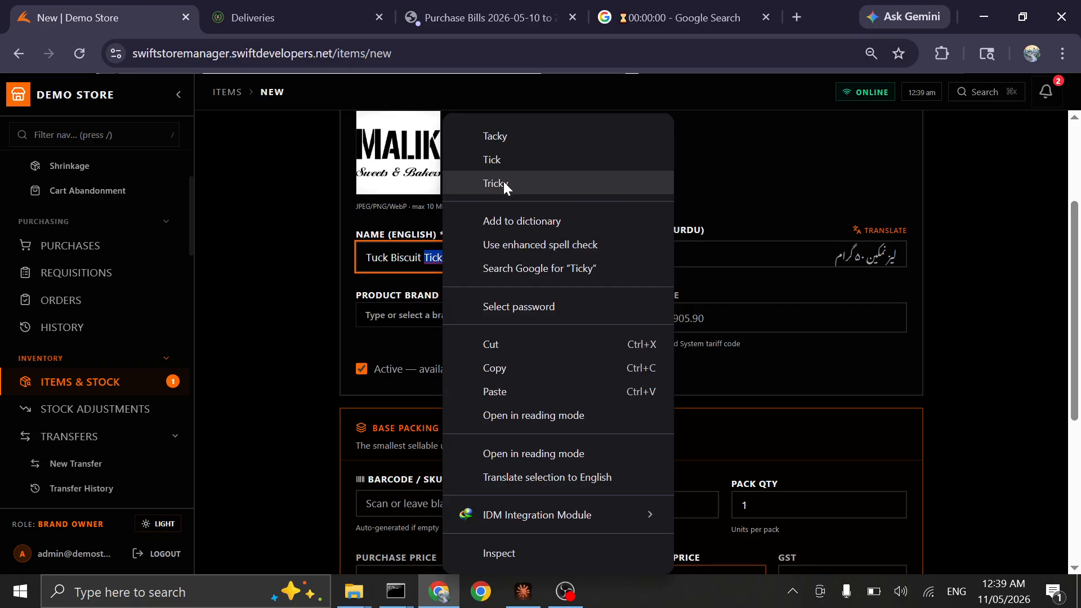
{"action": "left_click", "coordinate": [498, 158]}
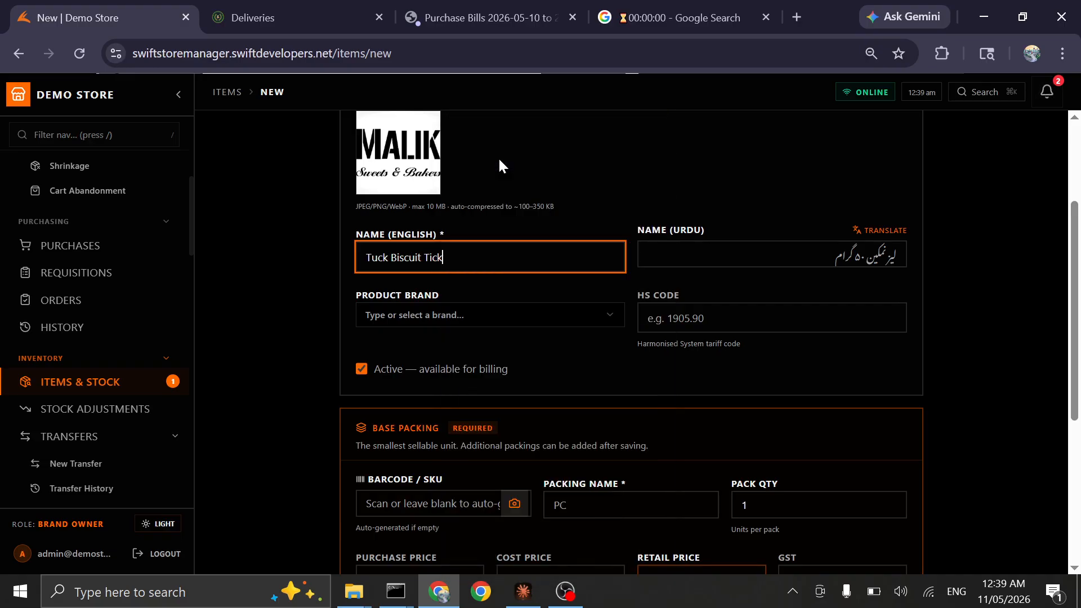
{"action": "type", "text": "y"}
{"action": "left_click", "coordinate": [498, 295]}
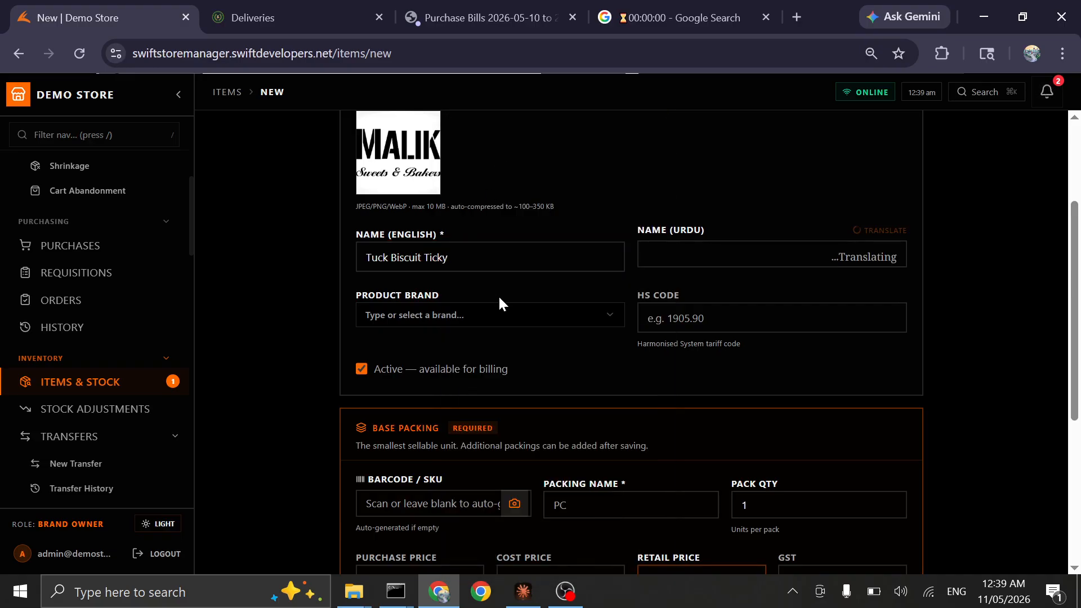
{"action": "left_click", "coordinate": [495, 258]}
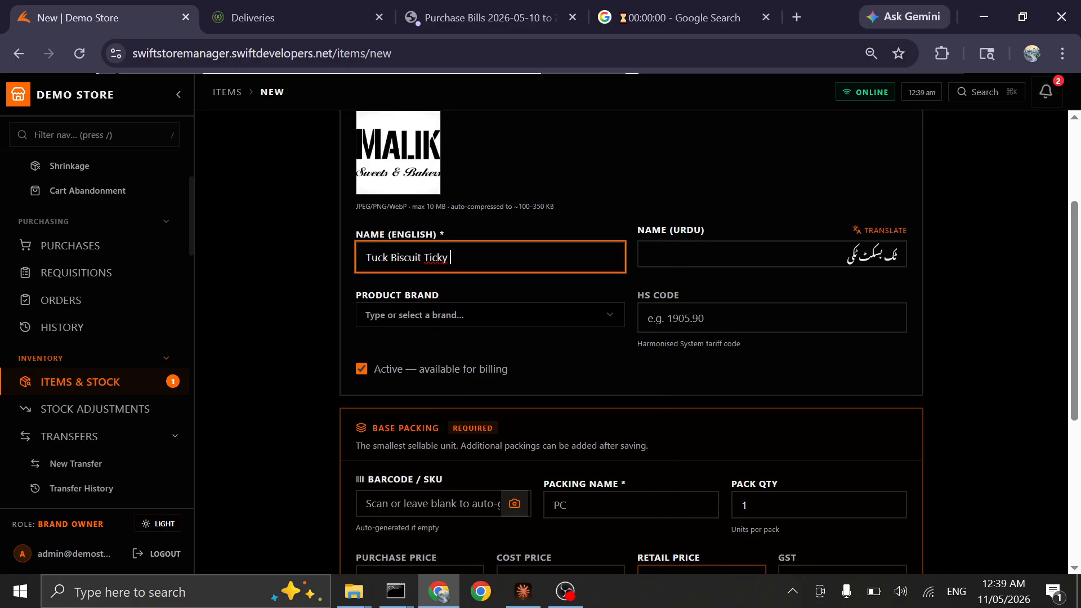
{"action": "type", "text": "pack"}
{"action": "key", "text": "Tab"}
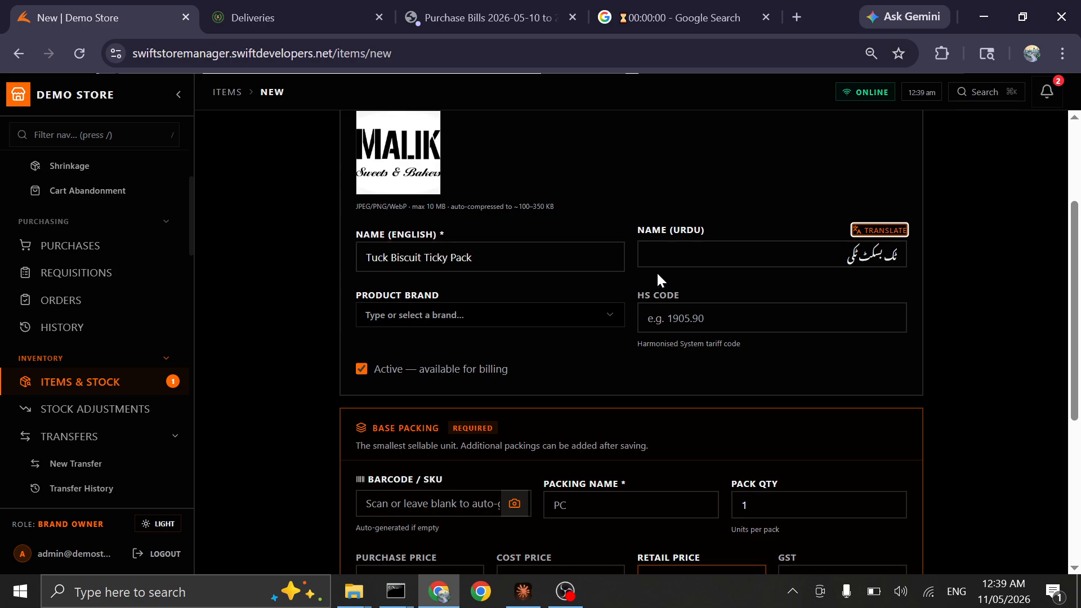
{"action": "left_click", "coordinate": [483, 322]}
{"action": "type", "text": "LU"}
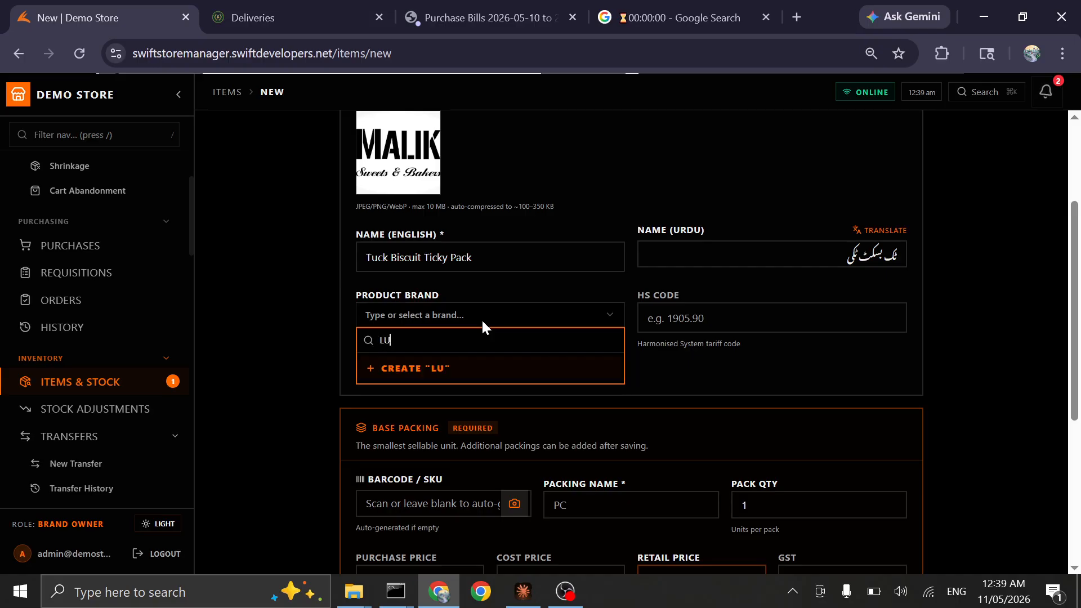
{"action": "key", "text": "Tab"}
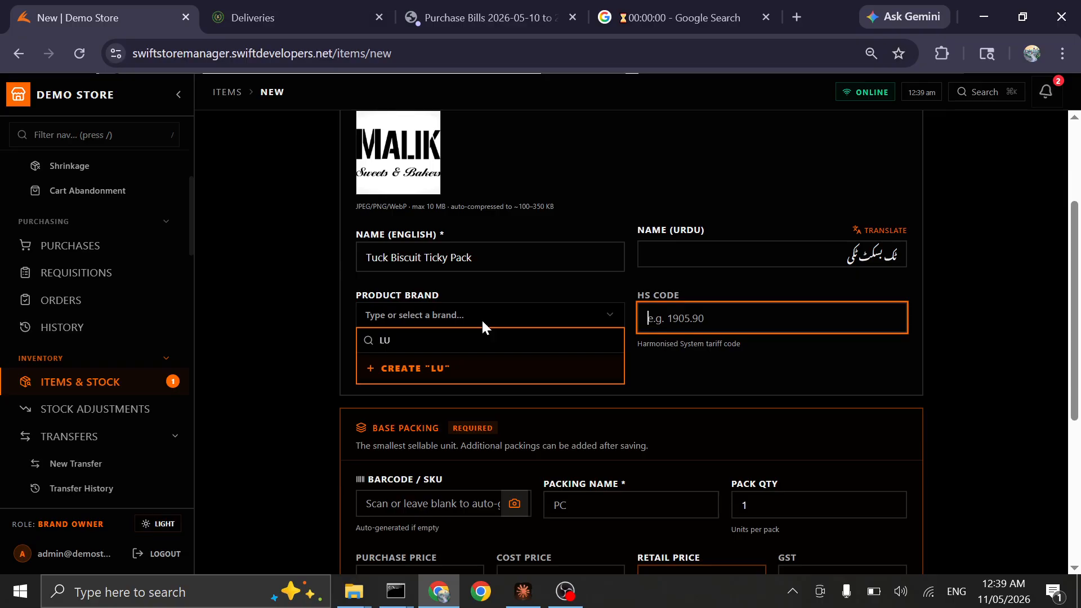
{"action": "left_click", "coordinate": [683, 379]}
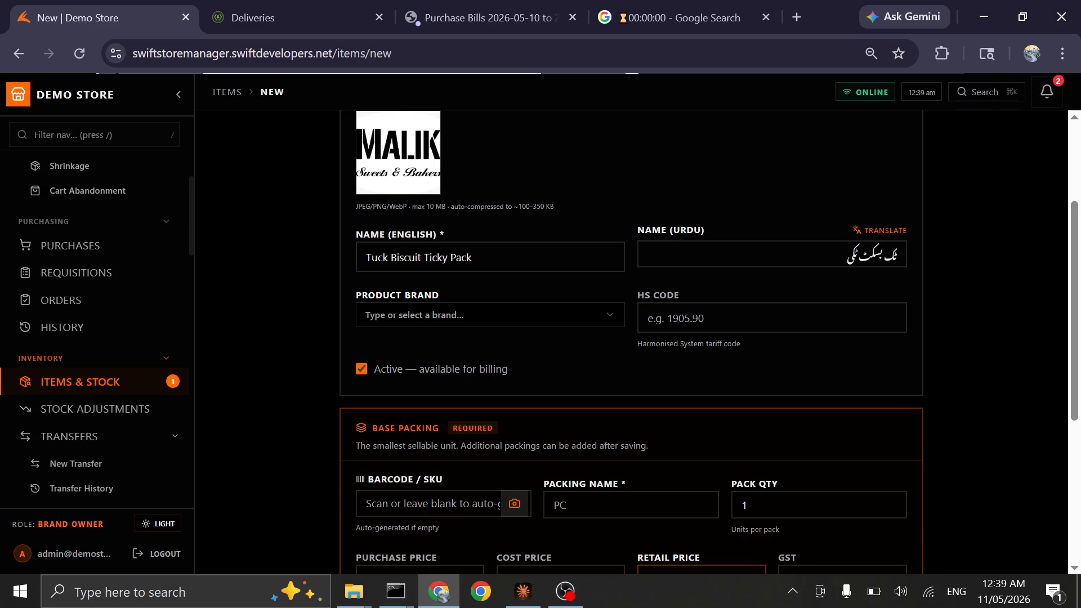
Enter 3324334 as the barcode of the item's base packing
{"action": "key", "text": "Tab"}
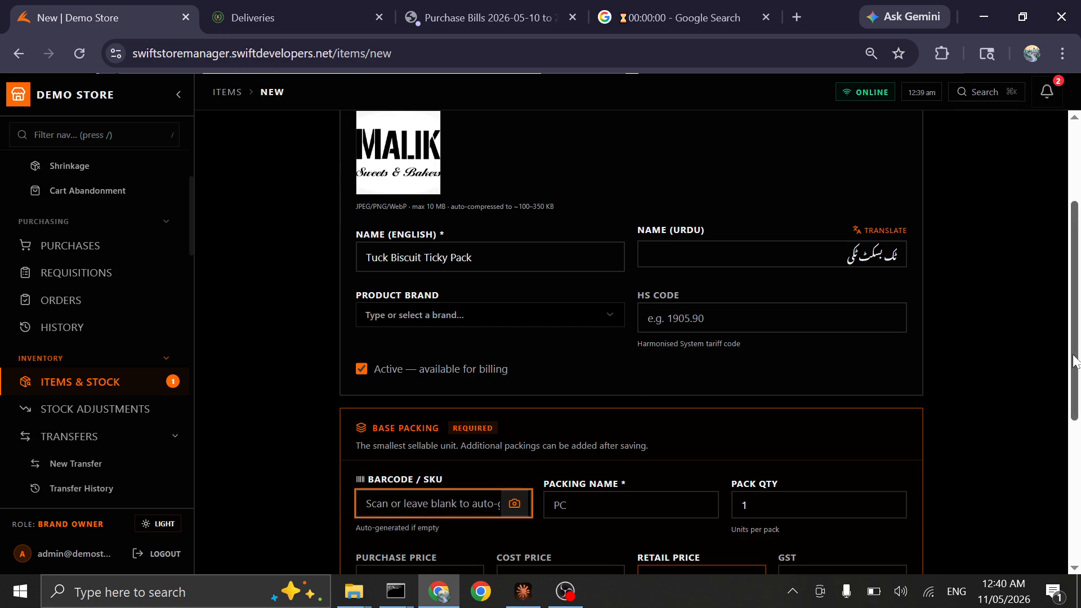
{"action": "scroll", "coordinate": [1076, 360], "scroll_direction": "down", "scroll_amount": 1}
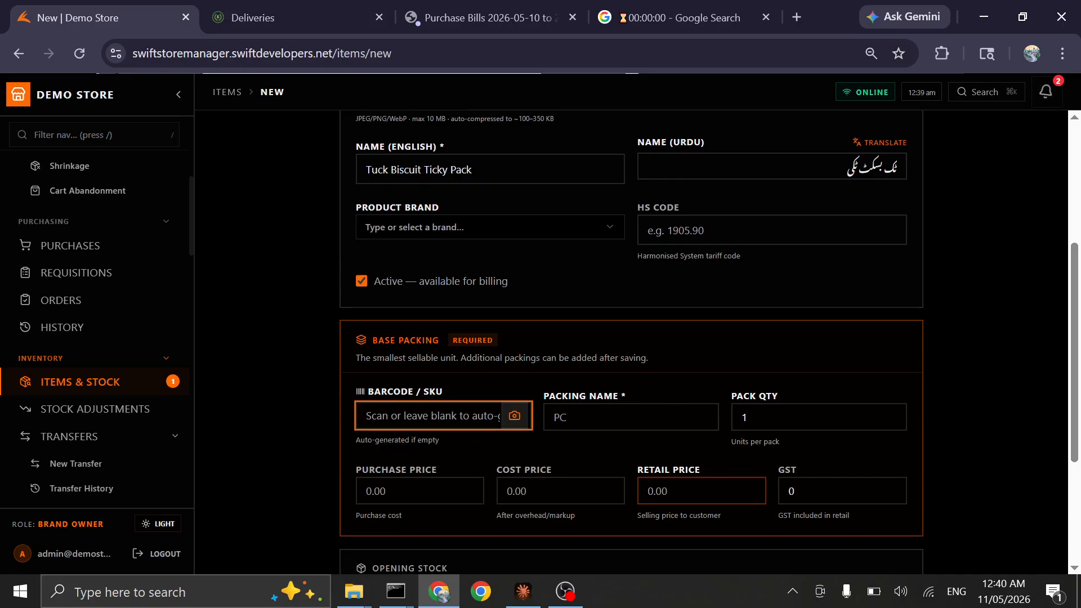
{"action": "type", "text": "343434"}
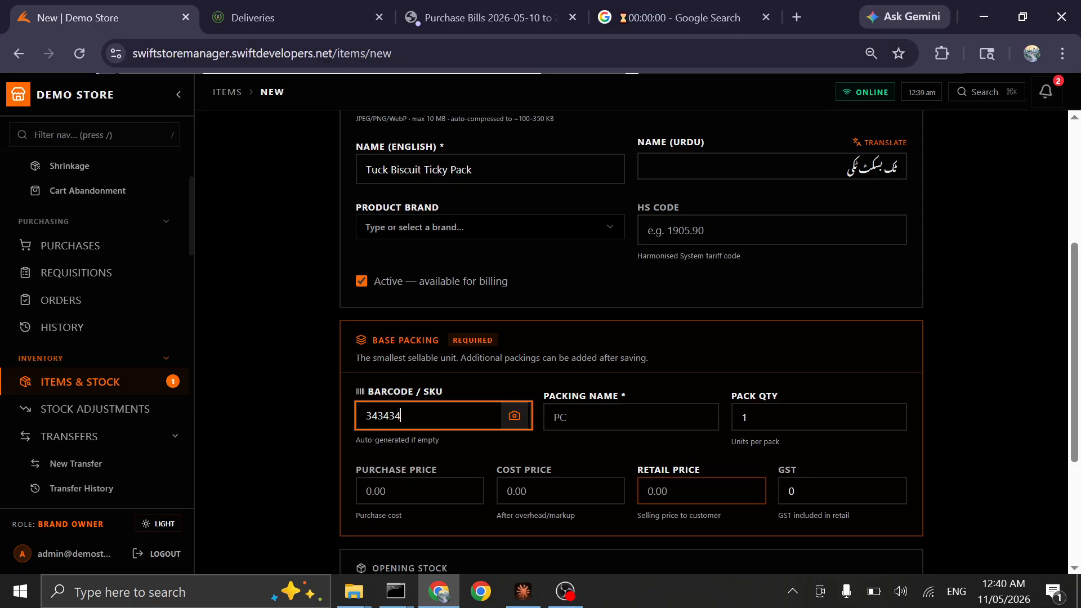
{"action": "type", "text": "3"}
{"action": "key", "text": "BackSpace"}
{"action": "key", "text": "BackSpace"}
{"action": "key", "text": "BackSpace"}
{"action": "key", "text": "BackSpace"}
{"action": "key", "text": "BackSpace"}
{"action": "key", "text": "BackSpace"}
{"action": "key", "text": "BackSpace"}
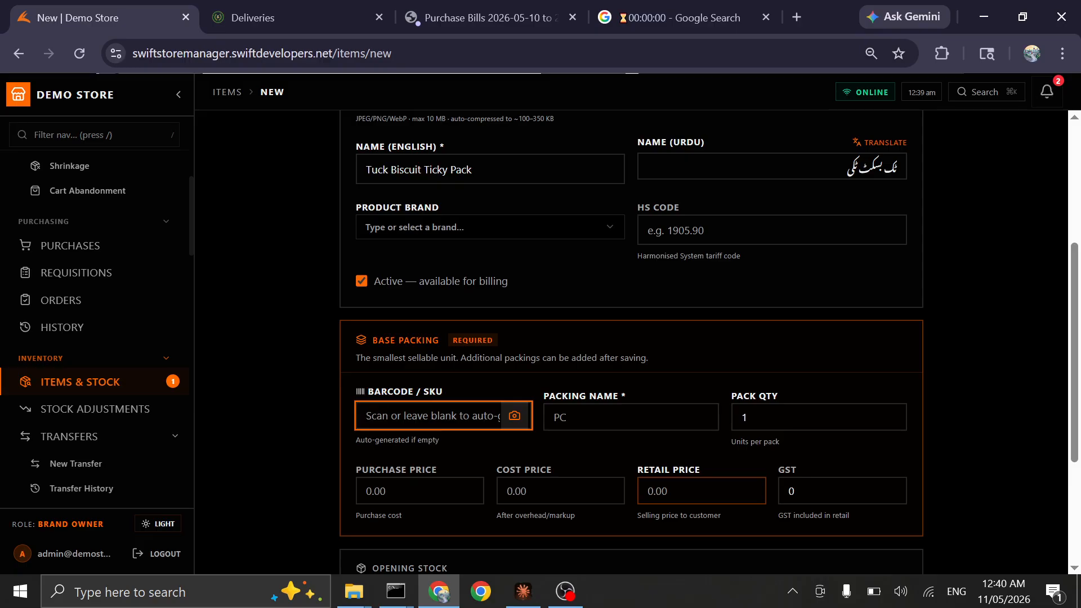
{"action": "type", "text": "1"}
{"action": "key", "text": "BackSpace"}
{"action": "type", "text": "3"}
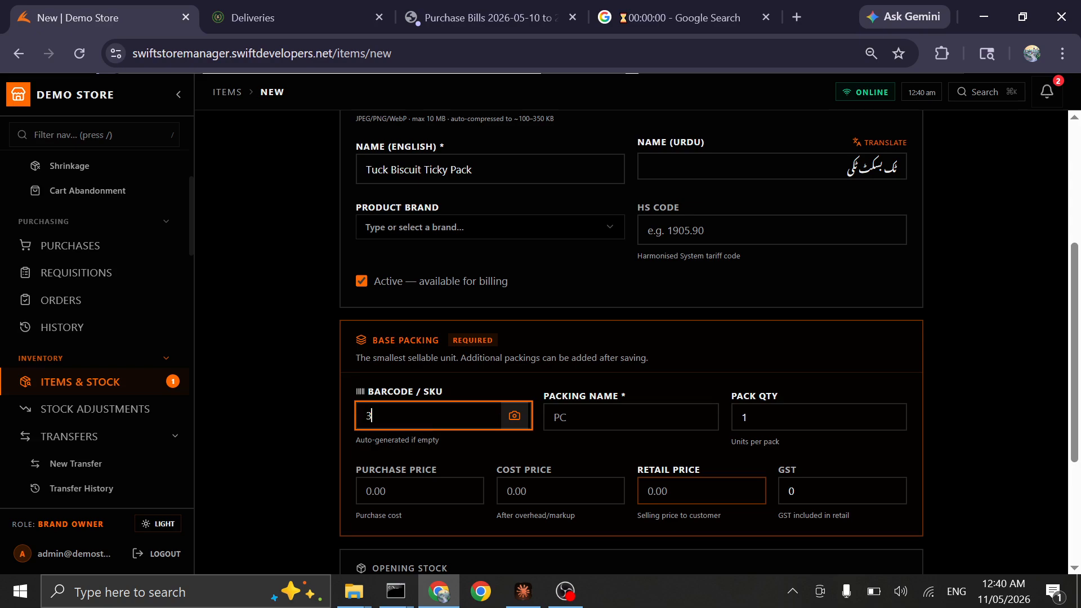
{"action": "type", "text": "324334"}
{"action": "key", "text": "Tab"}
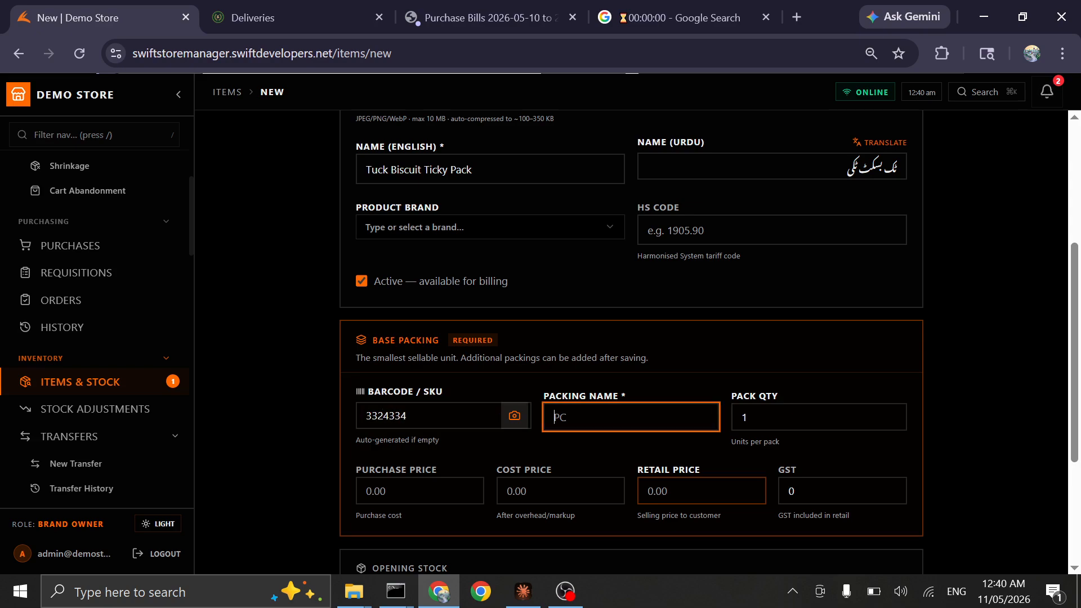
Name the base packing "PC" and keep its pack quantity at 1
{"action": "type", "text": "1"}
{"action": "key", "text": "Tab"}
{"action": "key", "text": "shift+Tab"}
{"action": "key", "text": "BackSpace"}
{"action": "type", "text": "PC"}
{"action": "key", "text": "Tab"}
{"action": "key", "text": "Tab"}
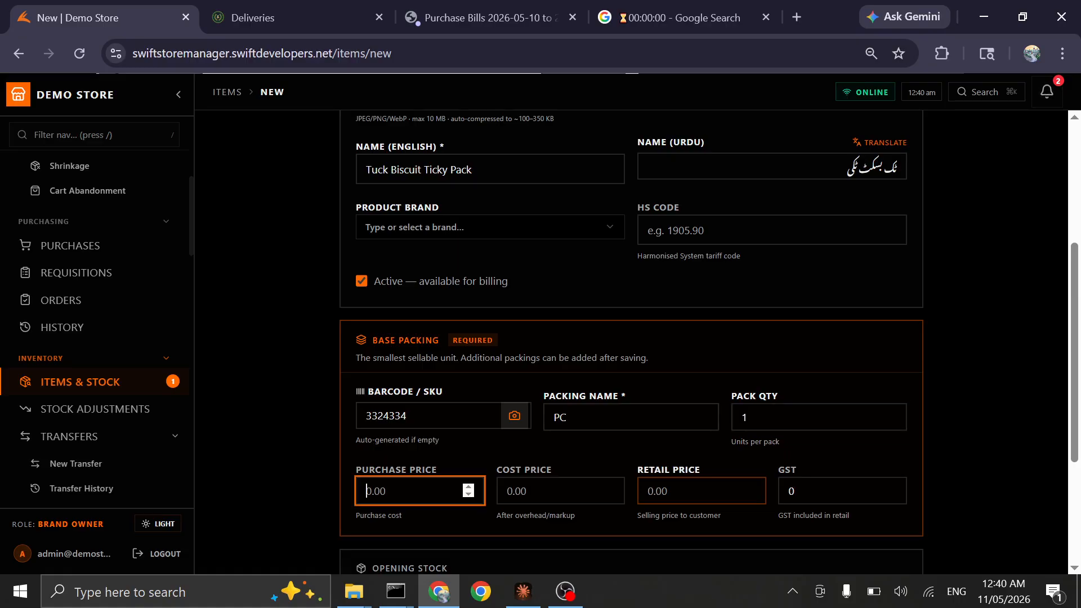
Set the base packing's purchase price to 9, its cost price to 10 and its retail price to 10
{"action": "type", "text": "7"}
{"action": "key", "text": "Tab"}
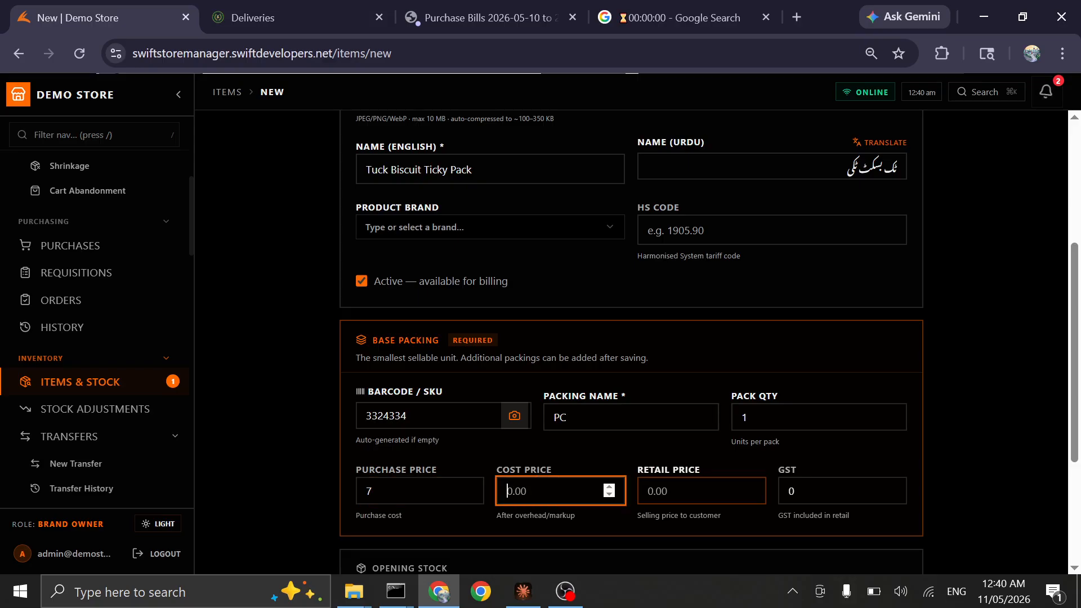
{"action": "key", "text": "shift+Tab"}
{"action": "type", "text": "9"}
{"action": "key", "text": "Tab"}
{"action": "type", "text": "10"}
{"action": "key", "text": "Tab"}
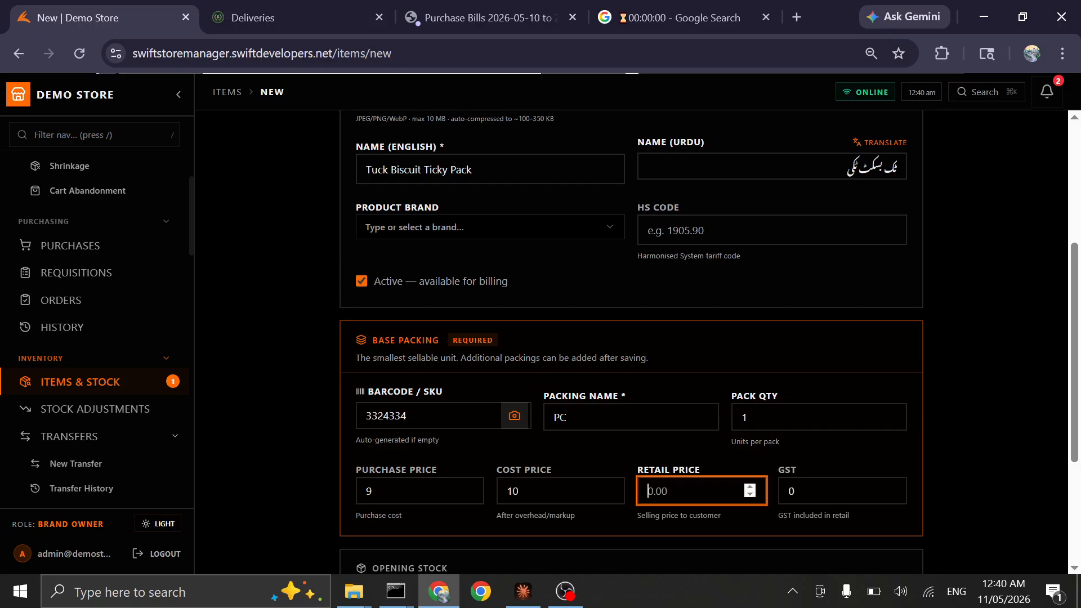
{"action": "type", "text": "10"}
{"action": "key", "text": "Tab"}
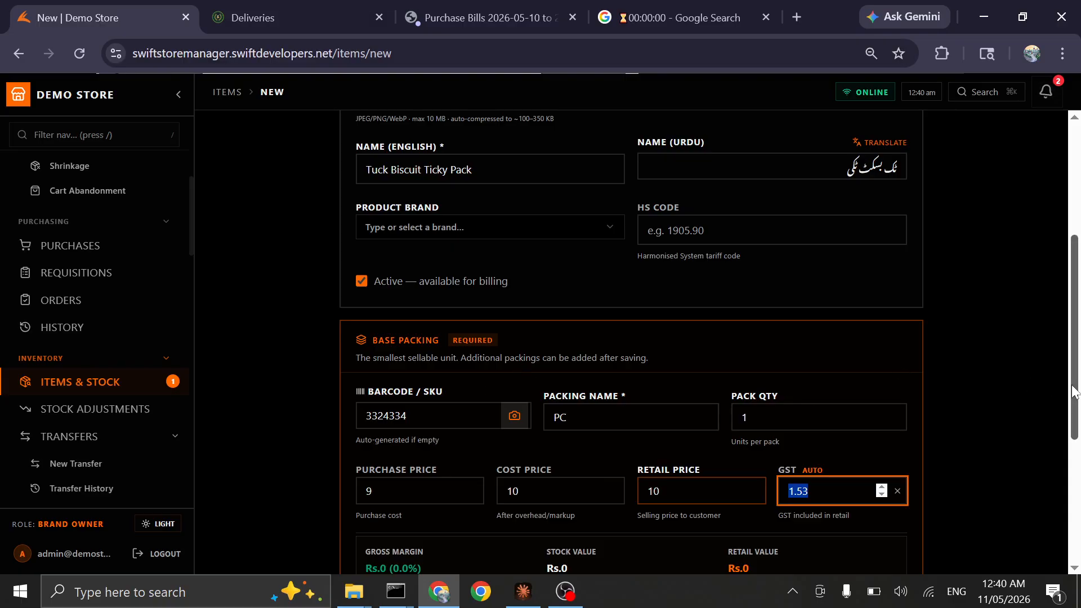
Change the base packing's retail price to 11, leaving GST on automatic calculation
{"action": "left_click_drag", "start_coordinate": [1074, 392], "coordinate": [1074, 442]}
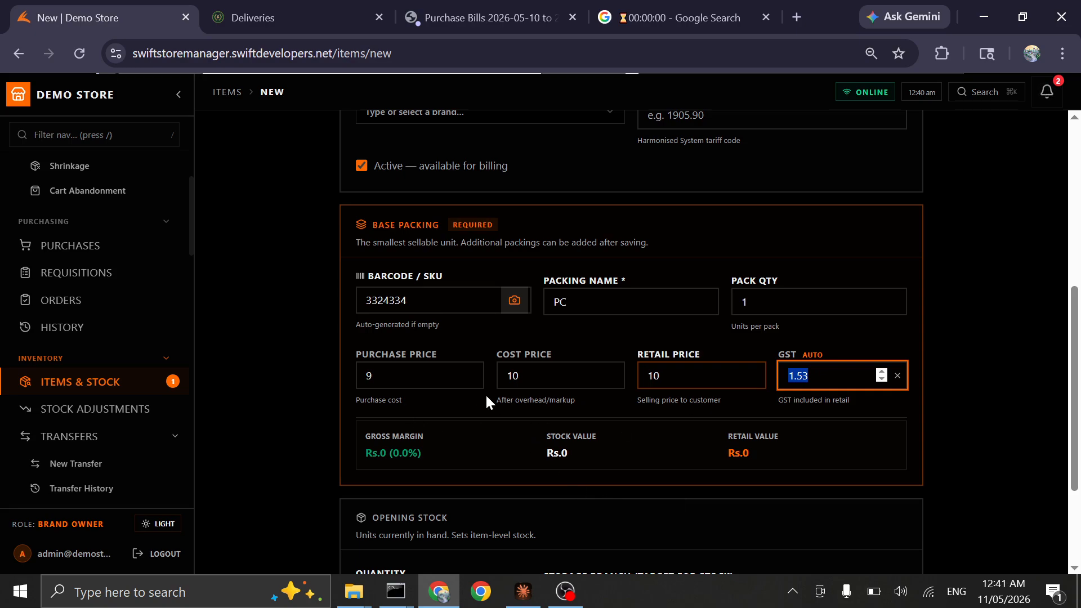
{"action": "left_click", "coordinate": [659, 376]}
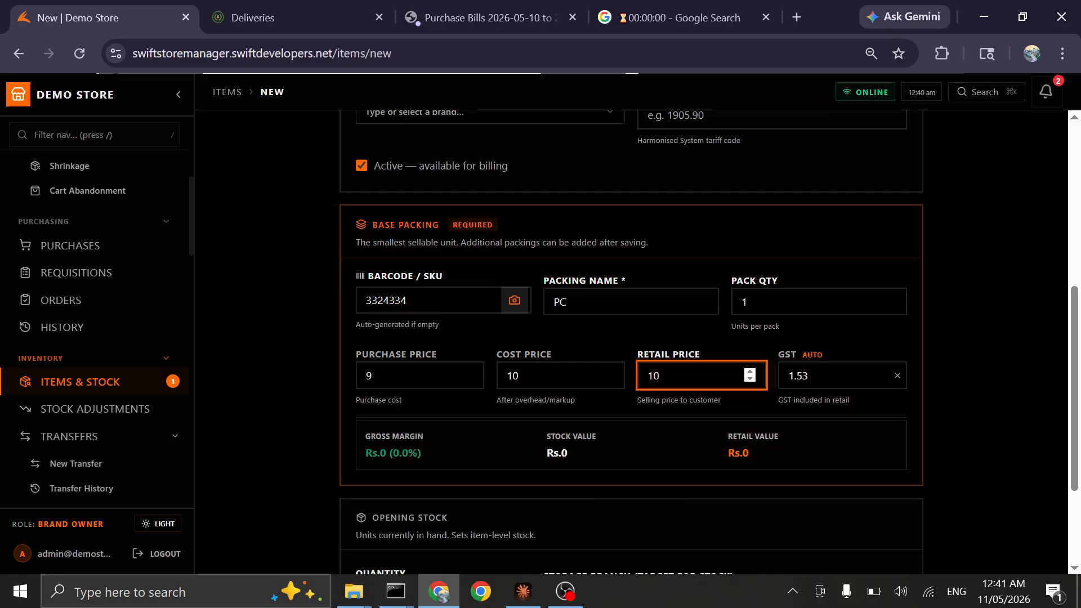
{"action": "key", "text": "BackSpace"}
{"action": "key", "text": "BackSpace"}
{"action": "type", "text": "11"}
Leave the opening stock quantity empty for Branch 1 and save the item to the catalog
{"action": "left_click_drag", "start_coordinate": [1075, 373], "coordinate": [1077, 449]}
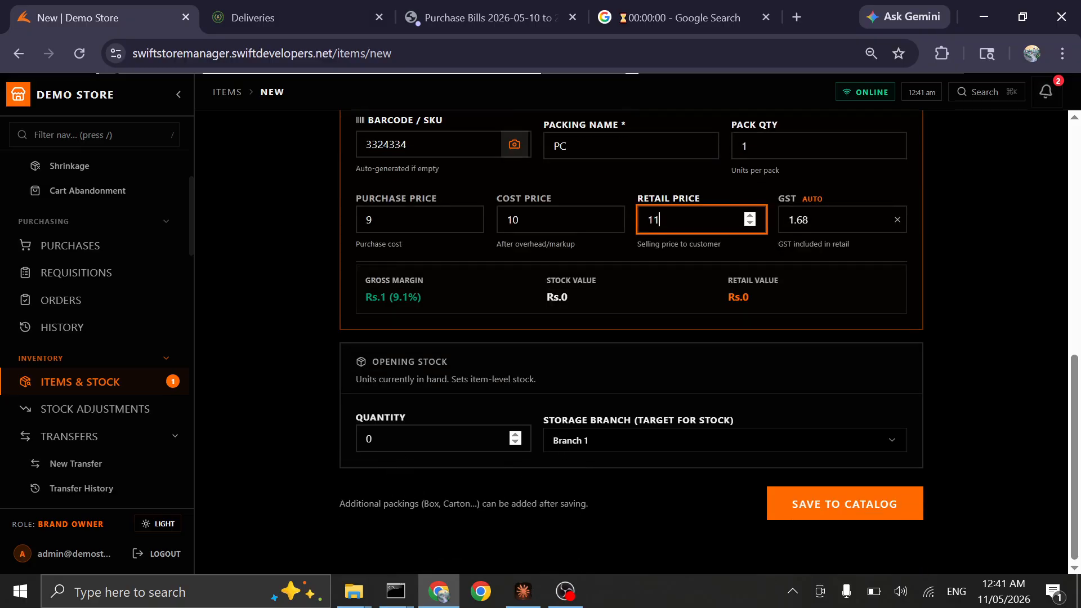
{"action": "left_click", "coordinate": [371, 438]}
{"action": "key", "text": "BackSpace"}
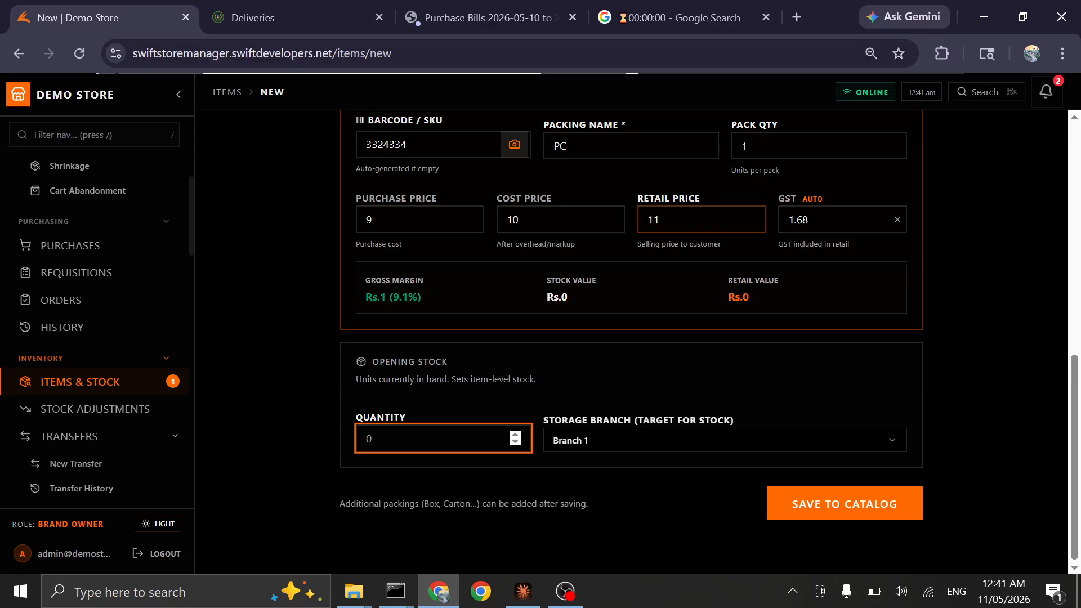
{"action": "type", "text": "1"}
{"action": "key", "text": "BackSpace"}
{"action": "left_click", "coordinate": [817, 503]}
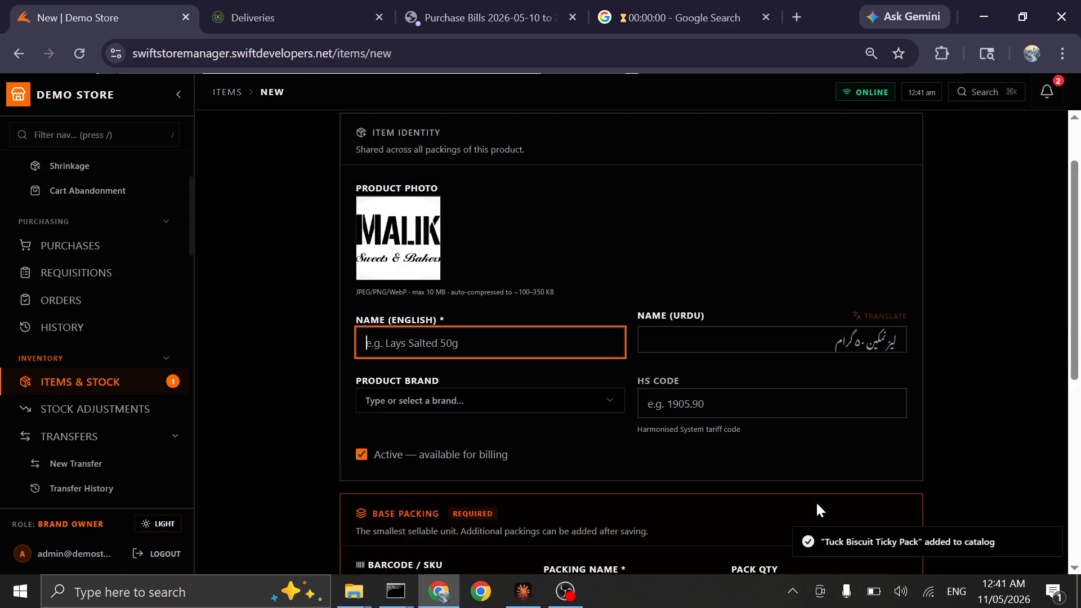
Check Tuck Biscuit Ticky Pack's detail page from the item list, then return to the list
{"action": "left_click_drag", "start_coordinate": [1074, 215], "coordinate": [1079, 385]}
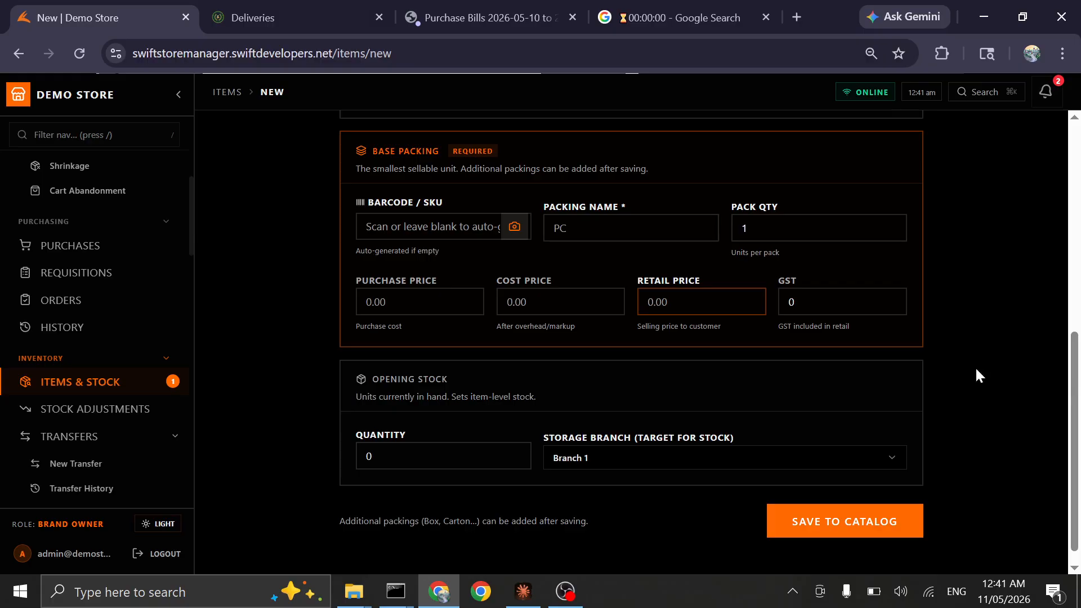
{"action": "left_click", "coordinate": [49, 389]}
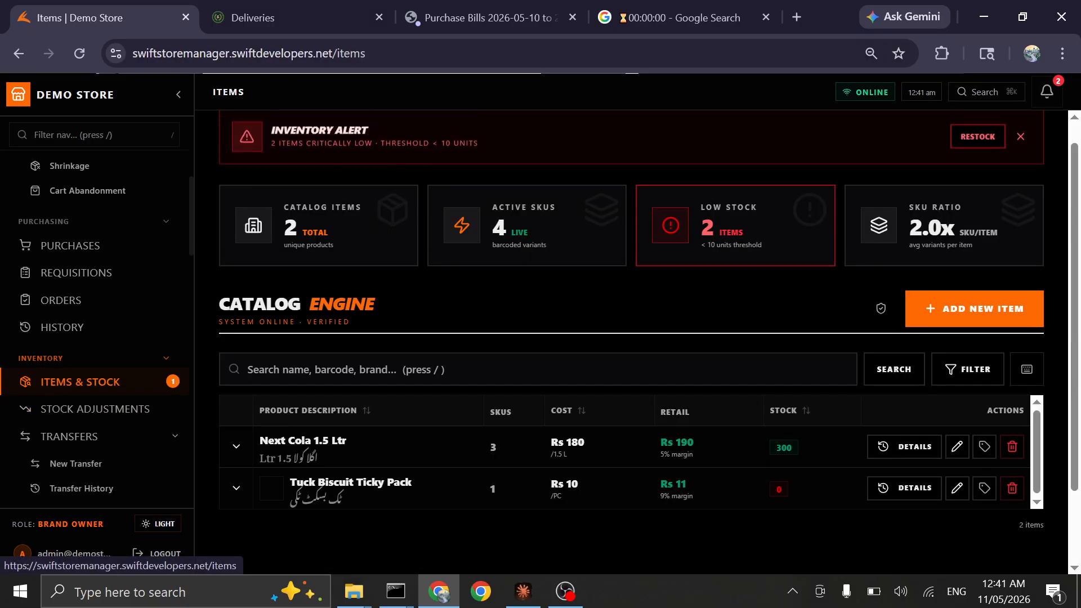
{"action": "scroll", "coordinate": [1066, 358], "scroll_direction": "down", "scroll_amount": 2}
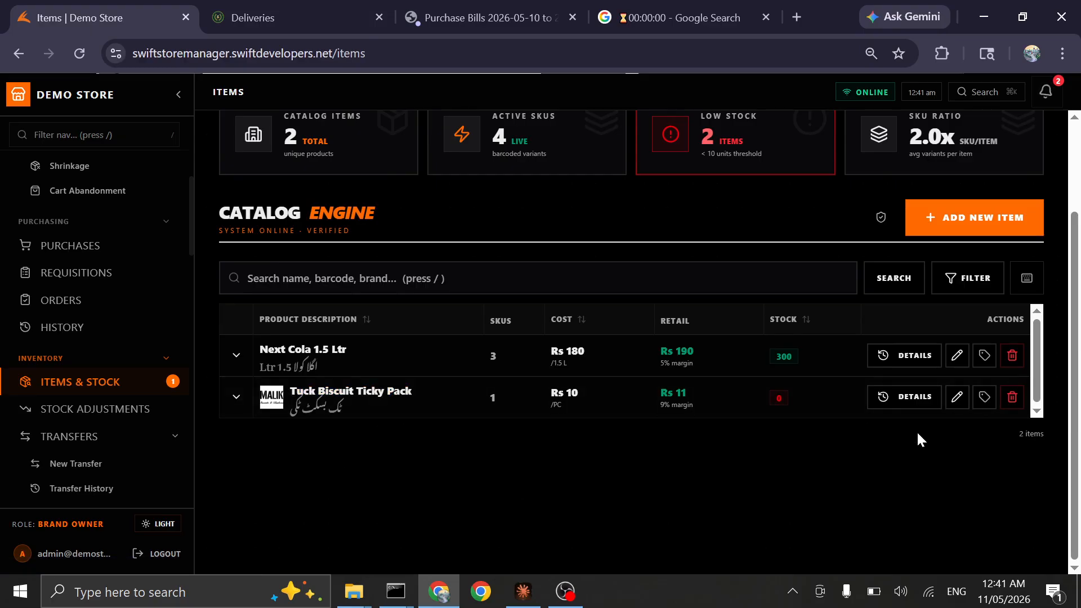
{"action": "left_click", "coordinate": [901, 397]}
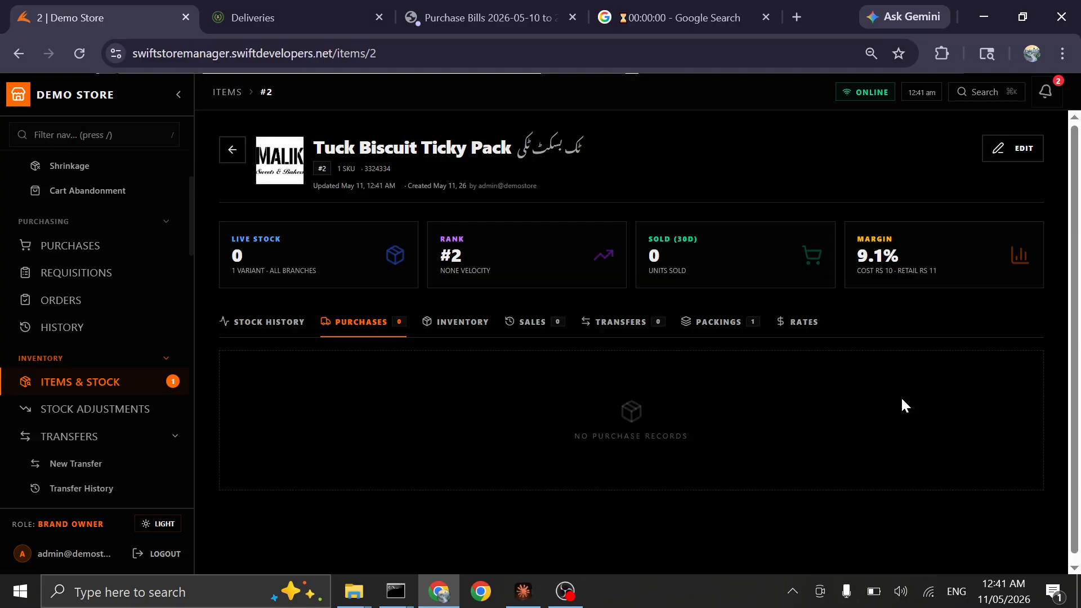
{"action": "left_click", "coordinate": [221, 147]}
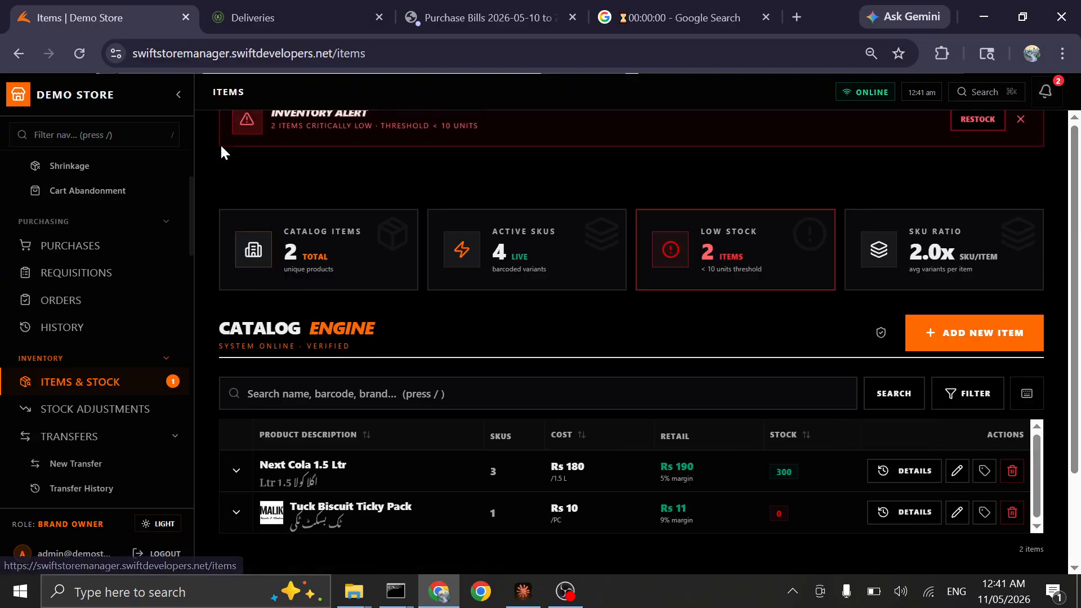
Start a new packing configuration for Tuck Biscuit Ticky Pack with barcode 3432342
{"action": "left_click", "coordinate": [229, 514]}
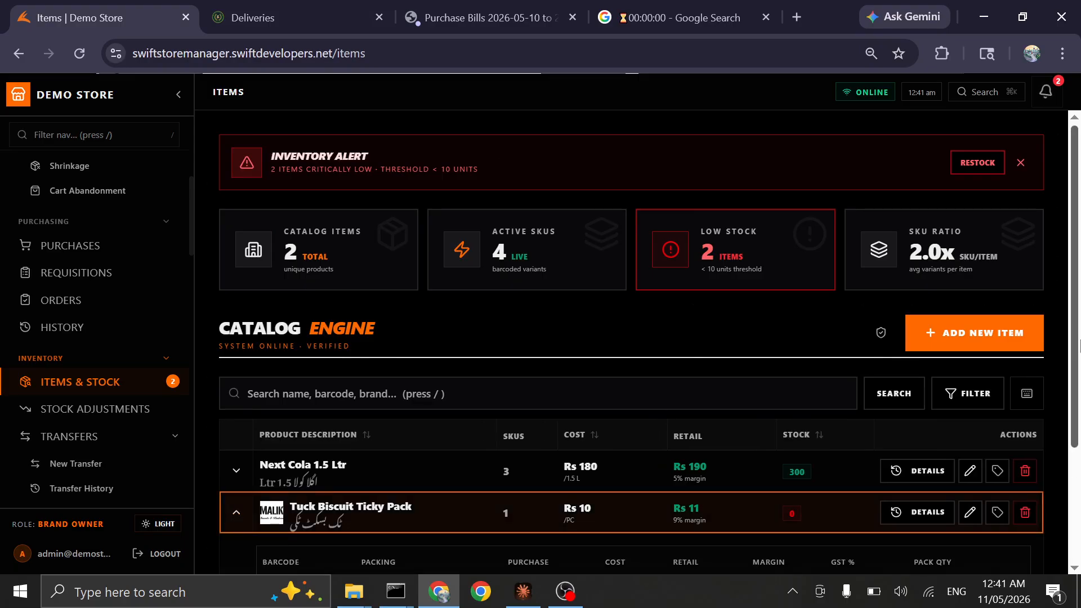
{"action": "scroll", "coordinate": [460, 540], "scroll_direction": "down", "scroll_amount": 3}
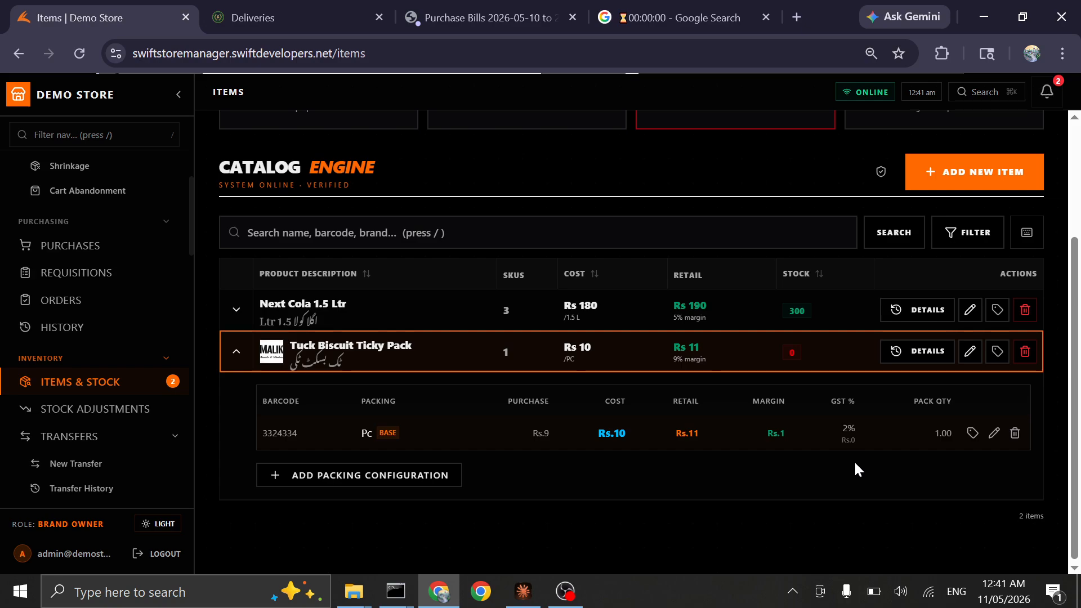
{"action": "left_click", "coordinate": [387, 478]}
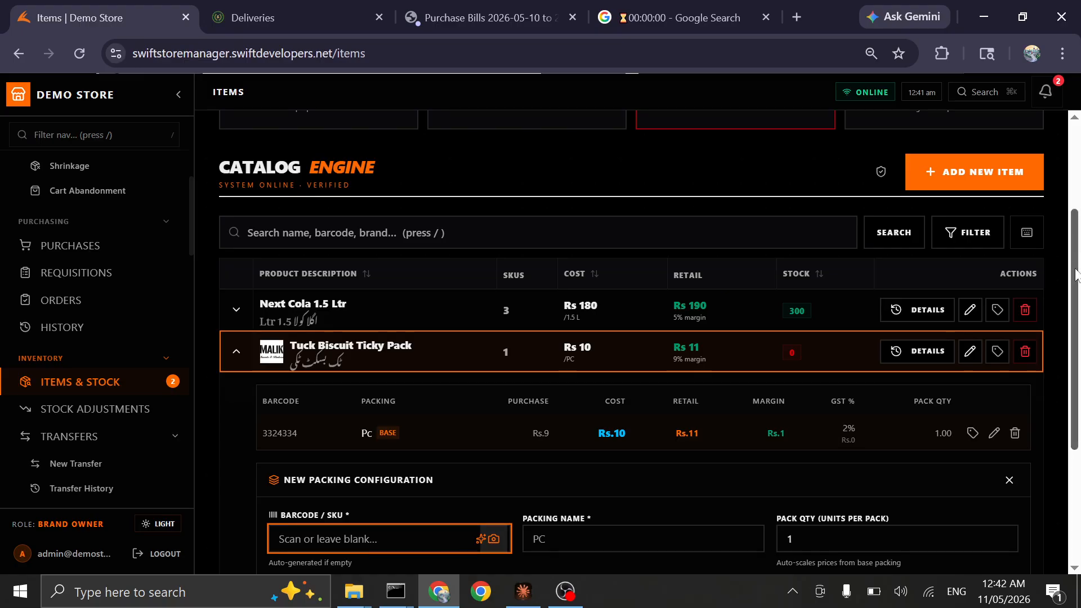
{"action": "left_click_drag", "start_coordinate": [1077, 275], "coordinate": [1079, 346]}
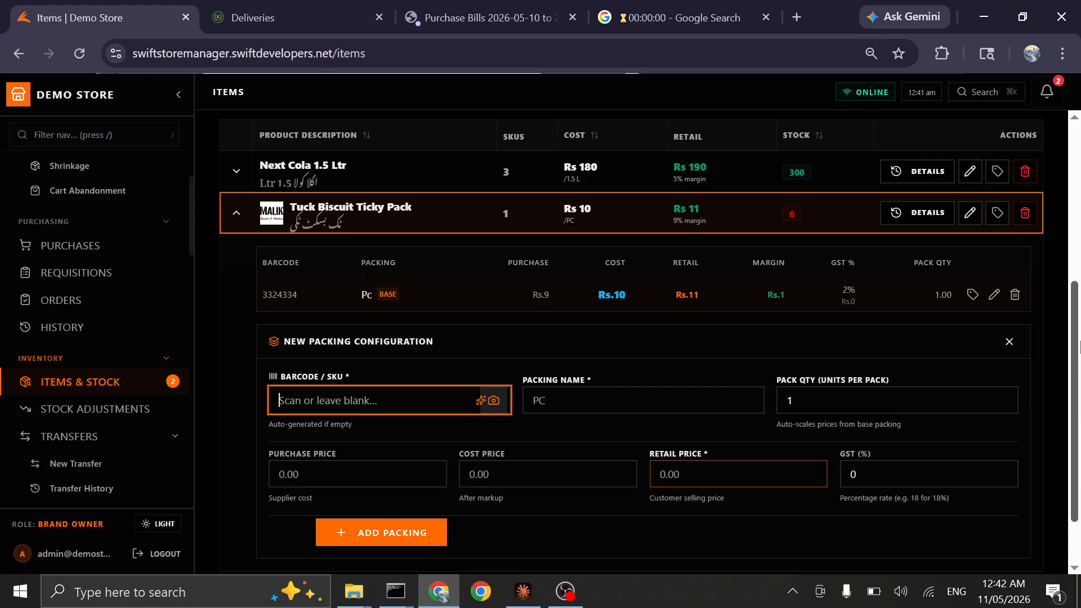
{"action": "type", "text": "3432342"}
{"action": "key", "text": "Tab"}
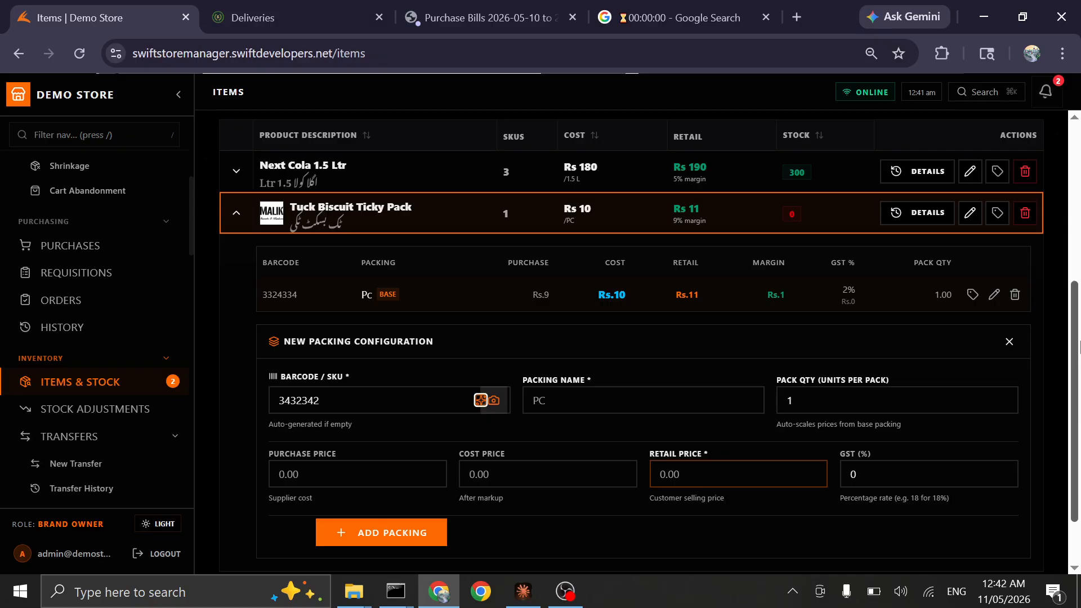
Name the new packing "BOX" and set its pack quantity to 24 units
{"action": "key", "text": "Tab"}
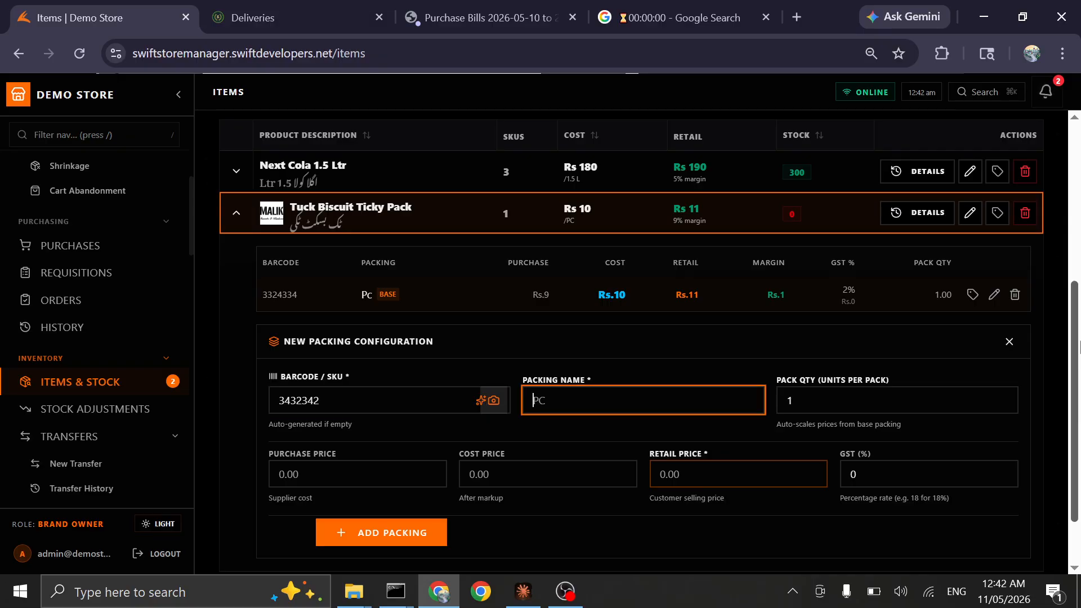
{"action": "type", "text": "1X6"}
{"action": "key", "text": "BackSpace"}
{"action": "key", "text": "BackSpace"}
{"action": "key", "text": "BackSpace"}
{"action": "type", "text": "BOX"}
{"action": "key", "text": "Tab"}
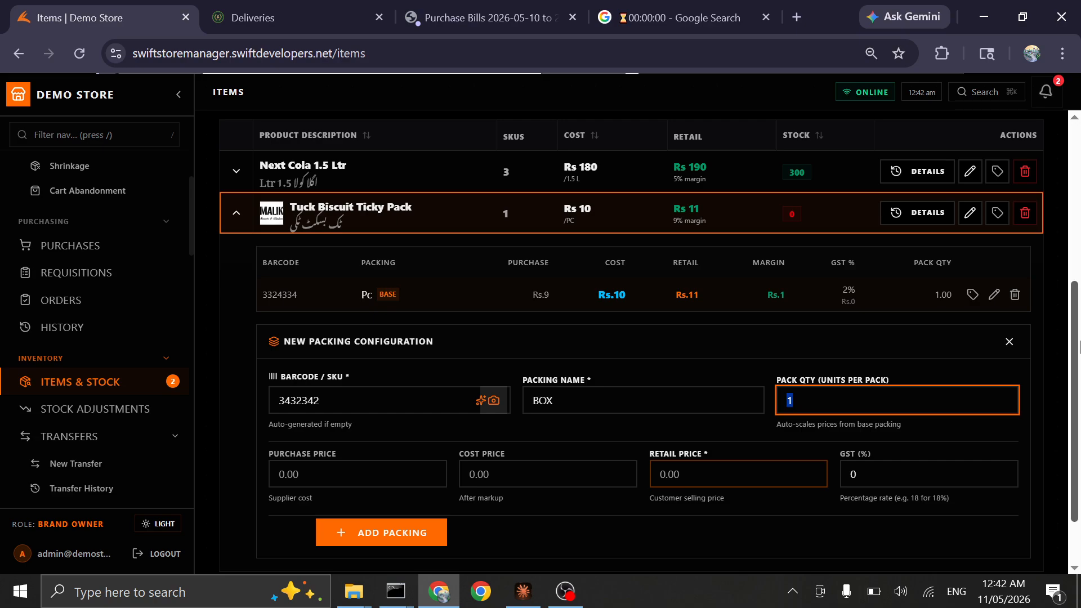
{"action": "type", "text": "24"}
{"action": "key", "text": "Tab"}
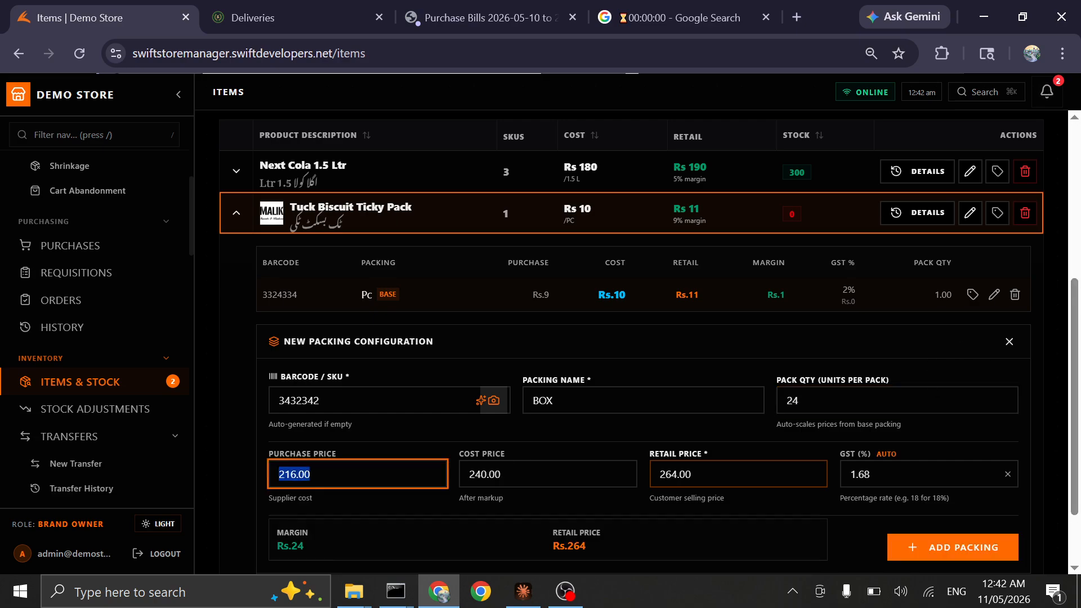
Keep the auto-scaled prices and automatic GST, and add the BOX packing to the item
{"action": "left_click", "coordinate": [501, 474]}
{"action": "left_click", "coordinate": [692, 474]}
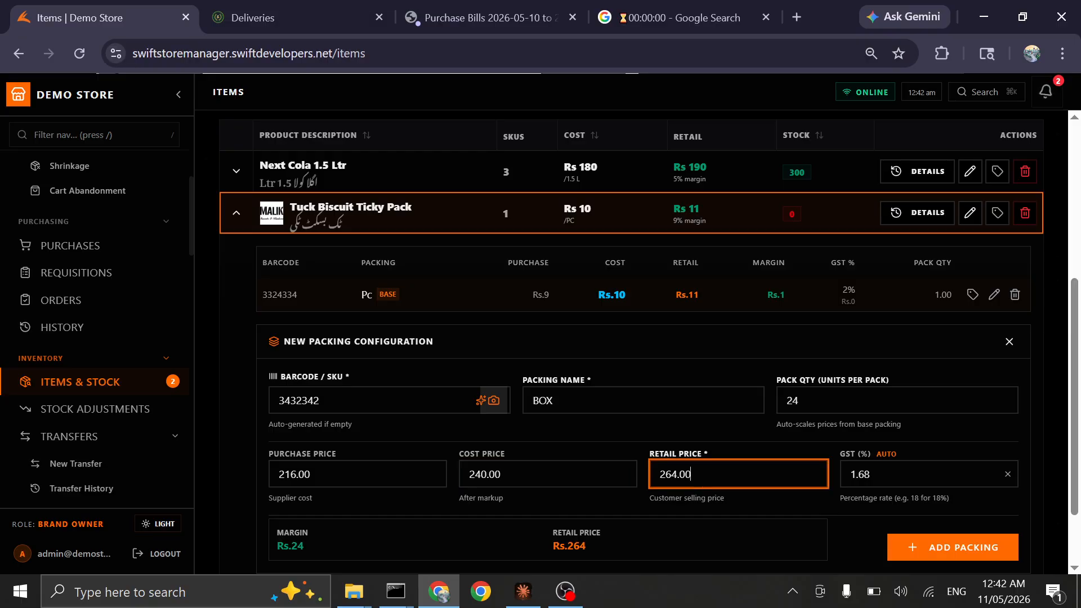
{"action": "left_click", "coordinate": [901, 474]}
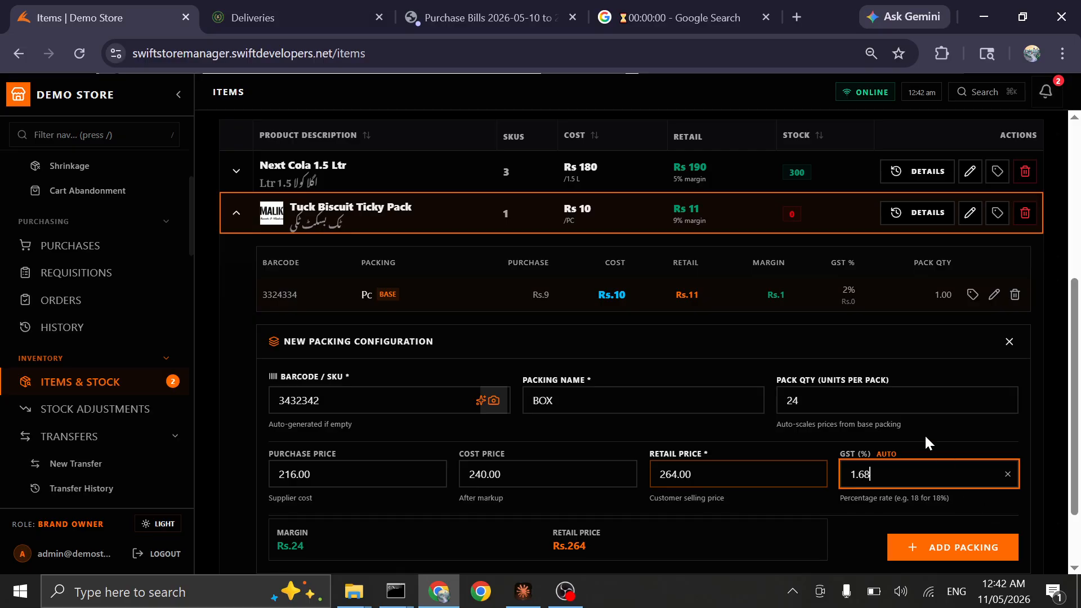
{"action": "left_click", "coordinate": [885, 454]}
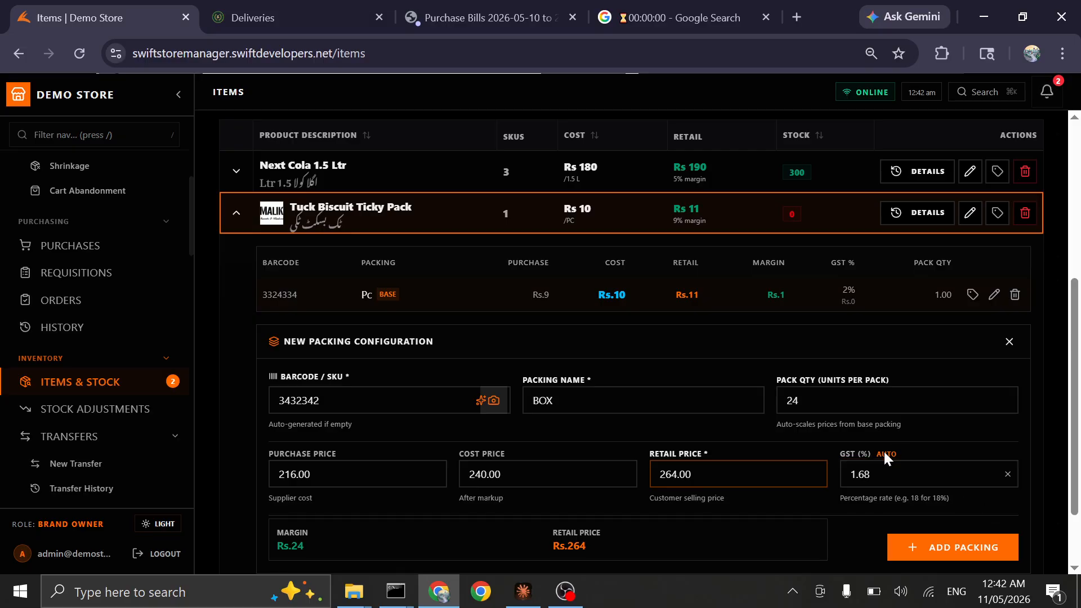
{"action": "left_click_drag", "start_coordinate": [1077, 485], "coordinate": [1079, 549]}
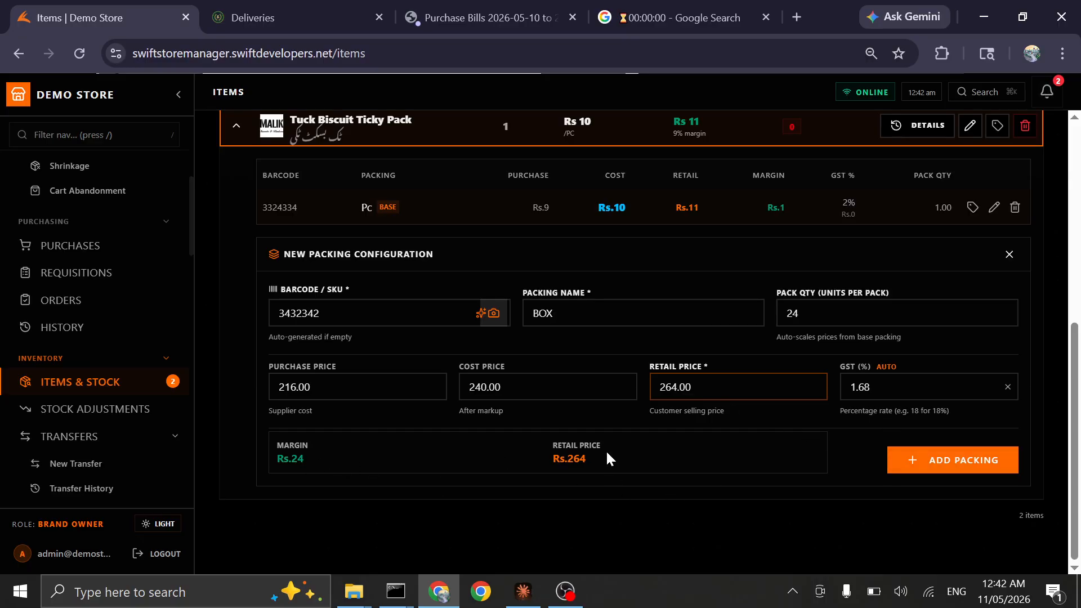
{"action": "left_click", "coordinate": [935, 457]}
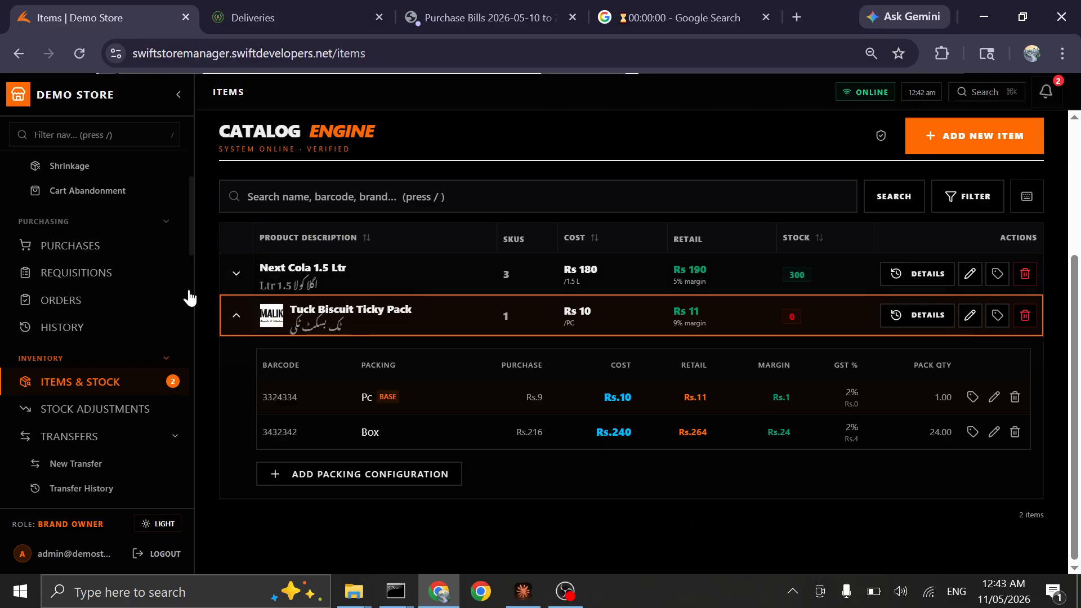
Look over the new purchase entry form, then return to the catalog's item list
{"action": "left_click", "coordinate": [77, 250]}
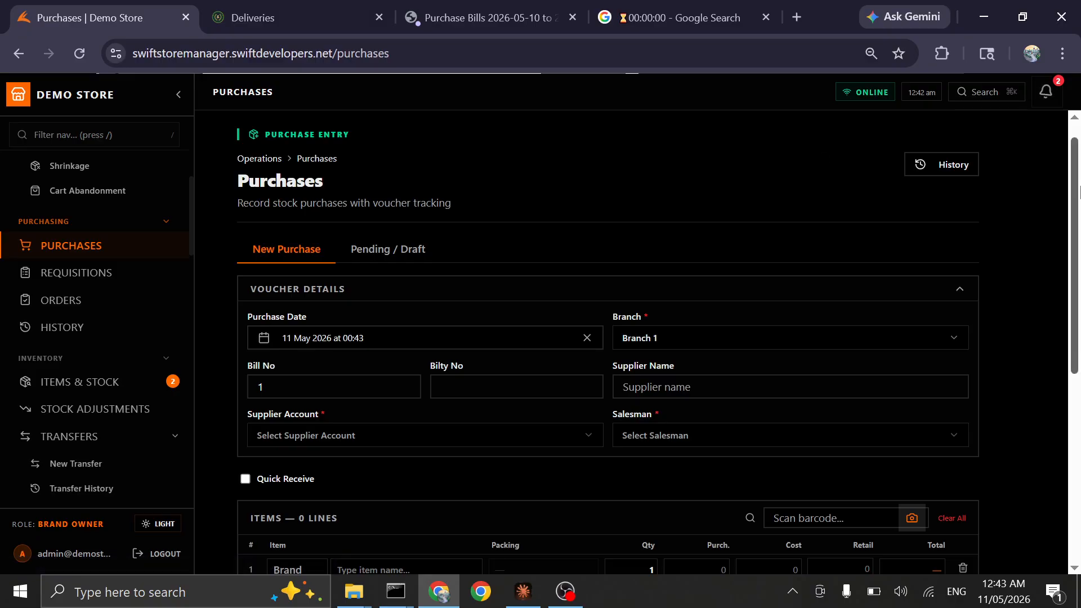
{"action": "left_click_drag", "start_coordinate": [1074, 202], "coordinate": [1072, 167]}
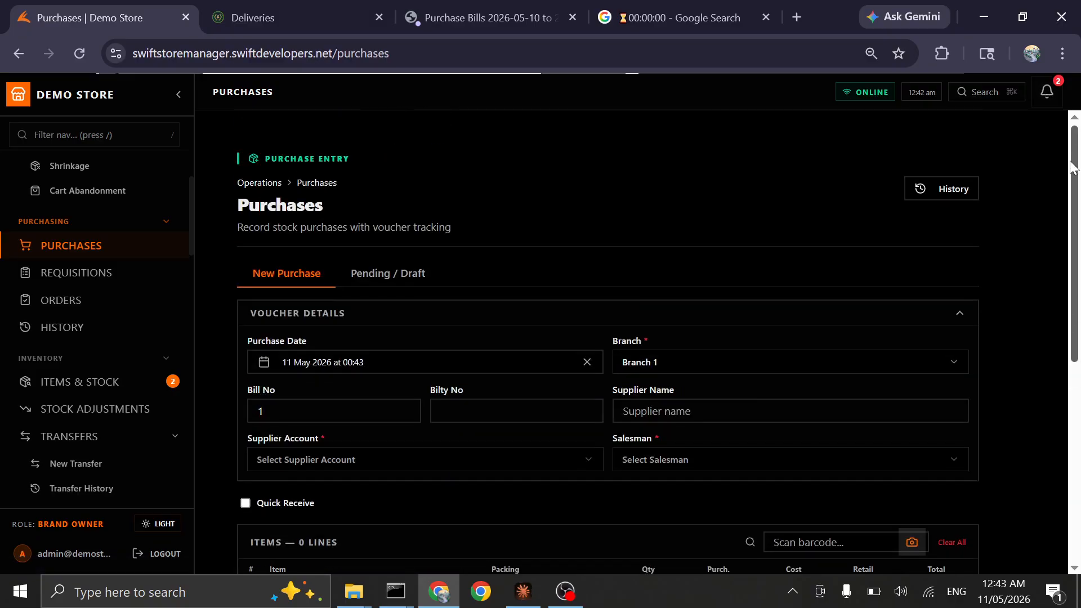
{"action": "scroll", "coordinate": [1072, 167], "scroll_direction": "down", "scroll_amount": 3}
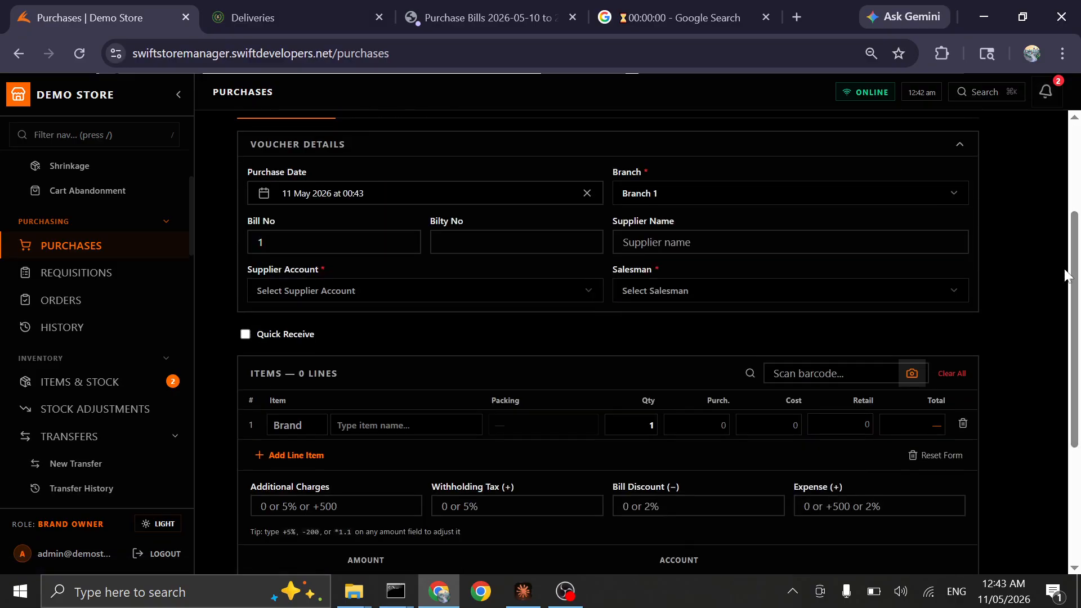
{"action": "left_click", "coordinate": [108, 395]}
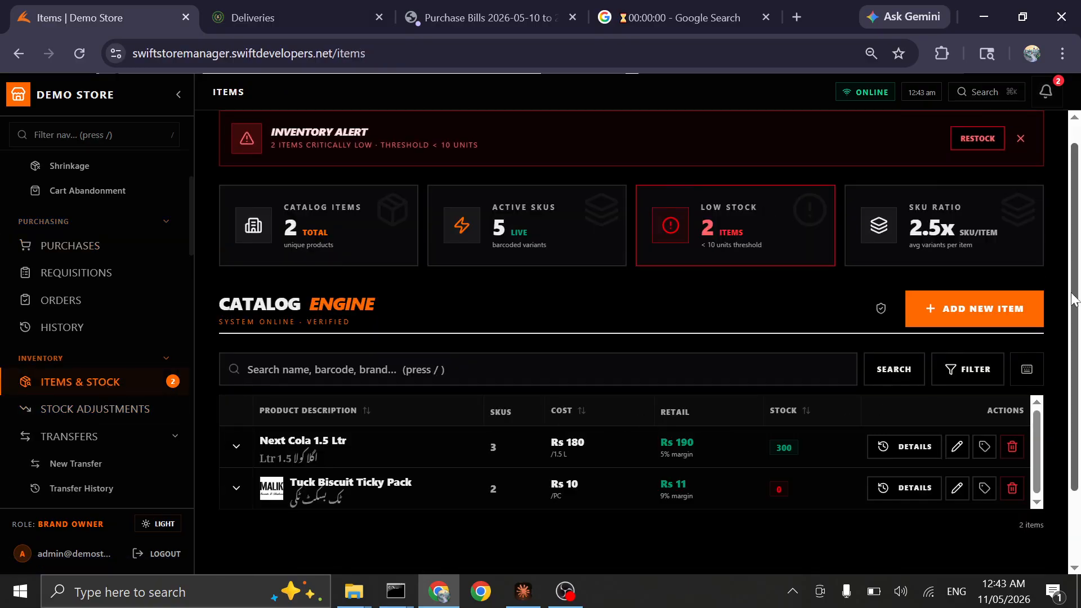
{"action": "scroll", "coordinate": [1073, 300], "scroll_direction": "down", "scroll_amount": 2}
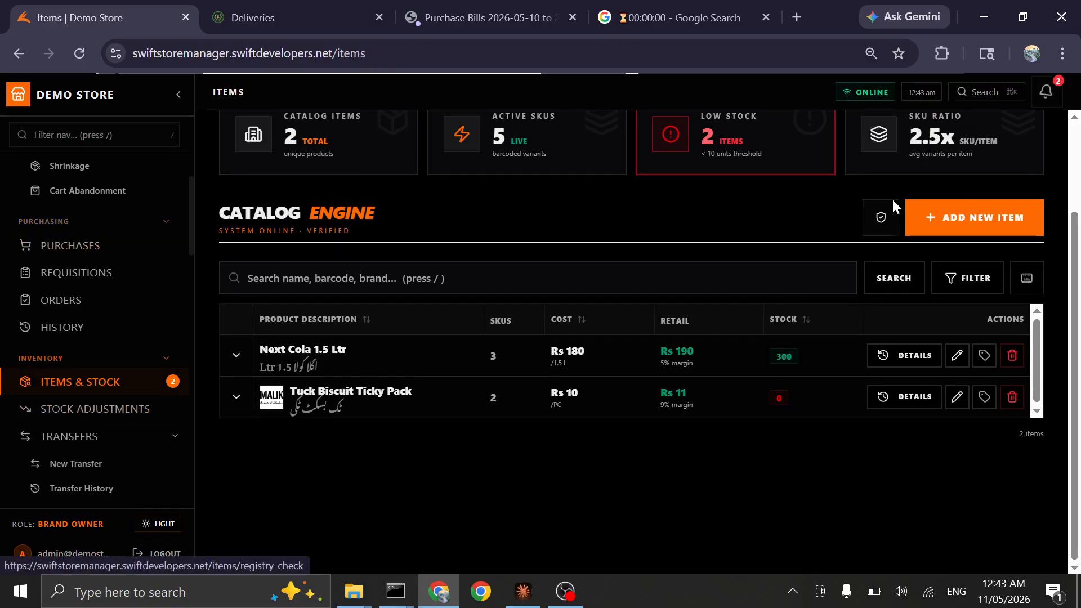